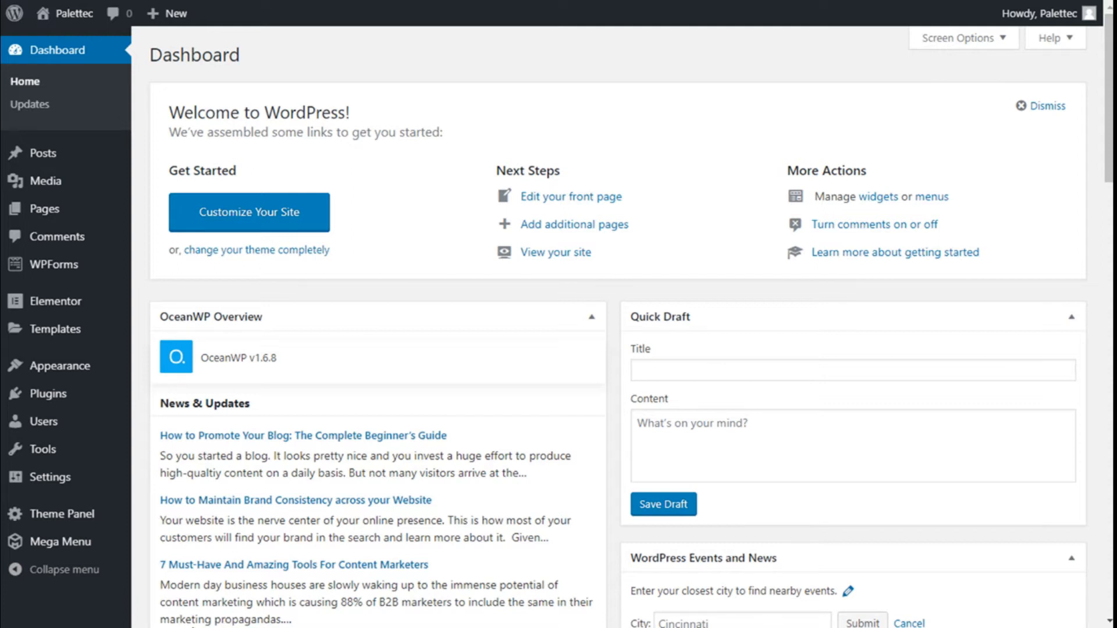
Step: Open the Home Page from the list of all pages for editing with Elementor
mouse_move(42, 214)
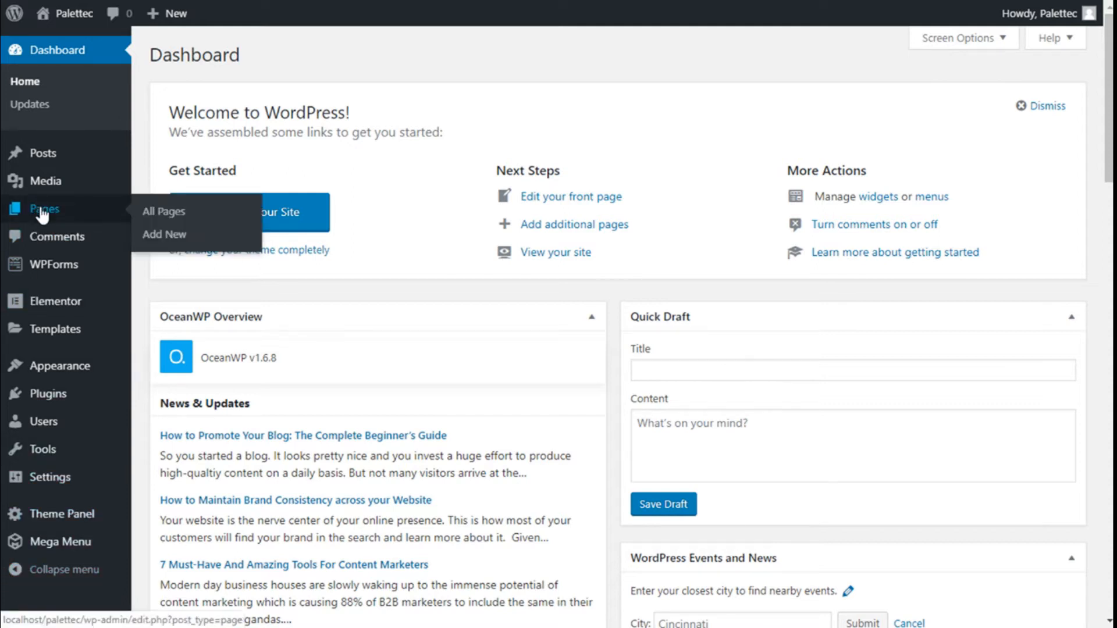
left_click(161, 218)
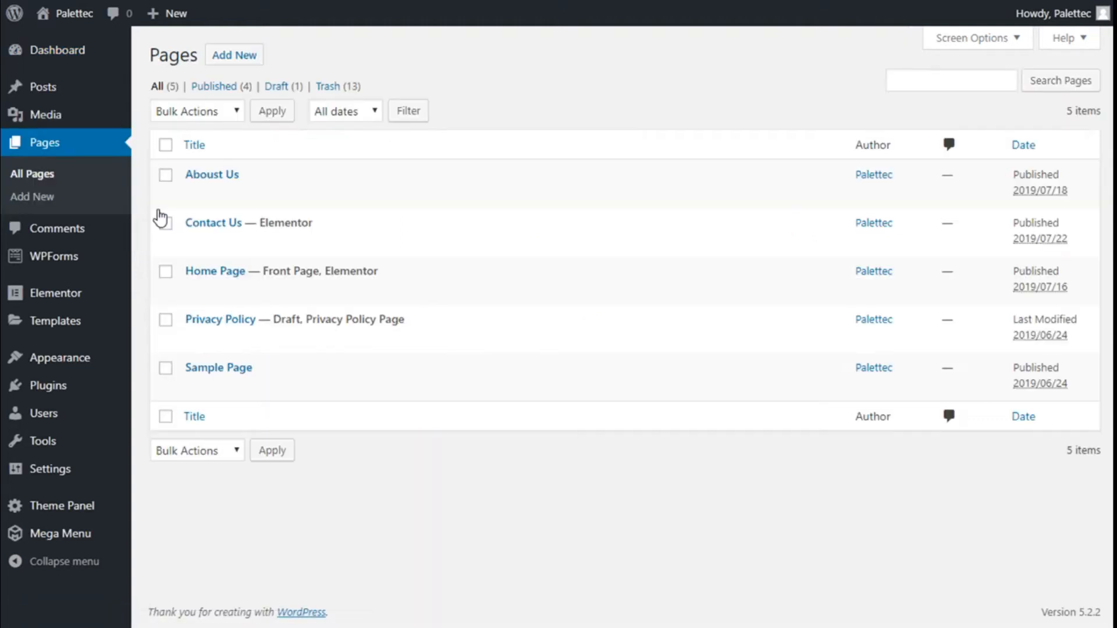
mouse_move(174, 252)
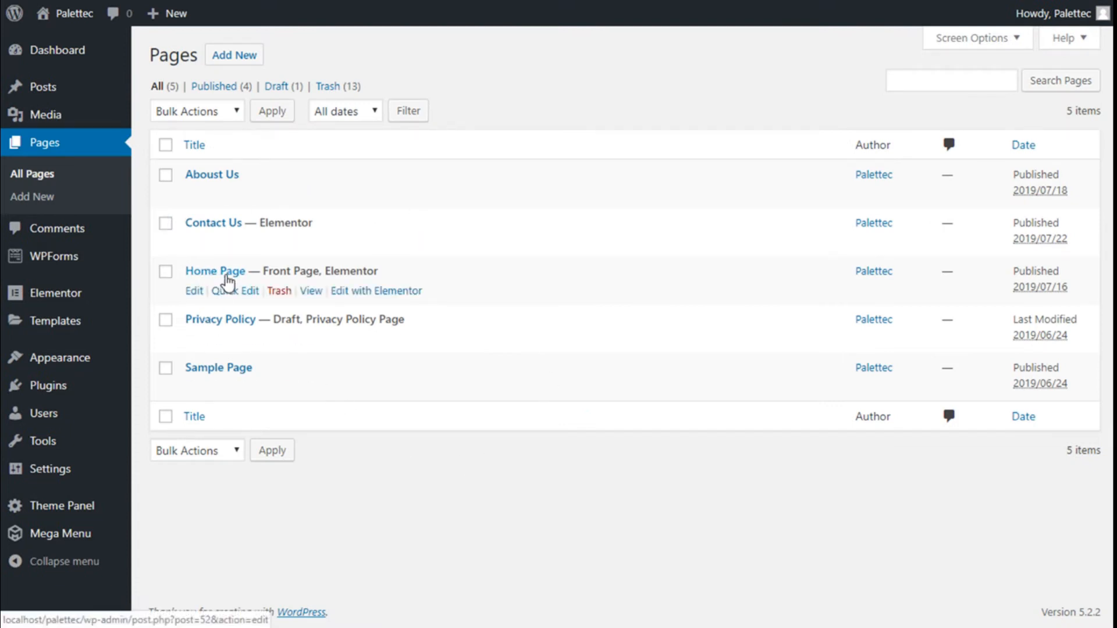
left_click(380, 294)
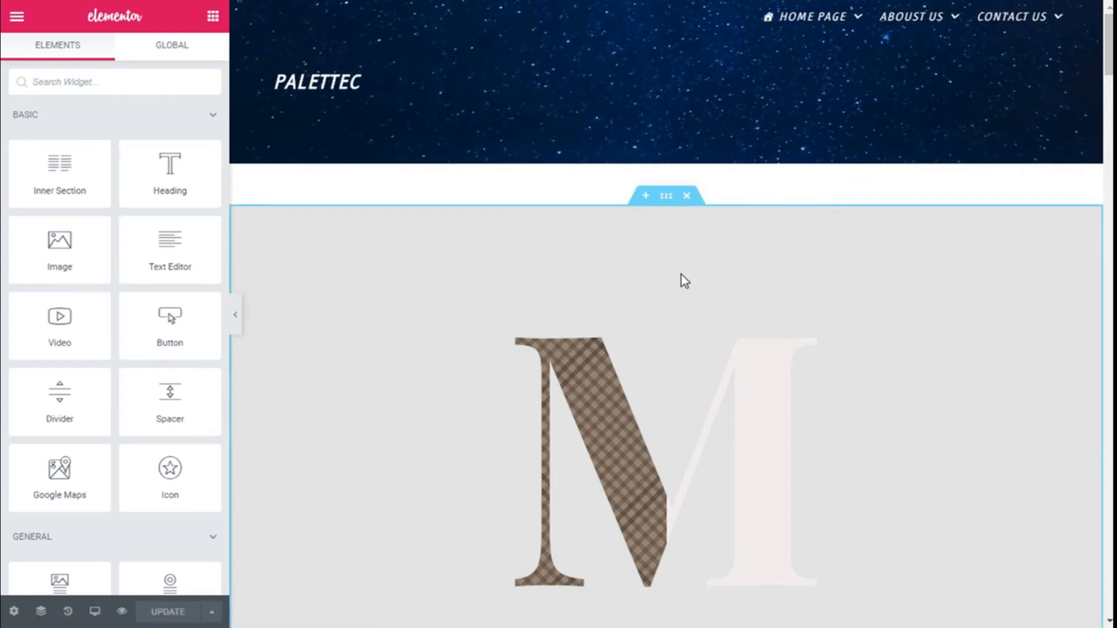
Step: Collapse the Question 1 item in the toggle widget above the green-framed image
scroll(682, 276, "down", 15)
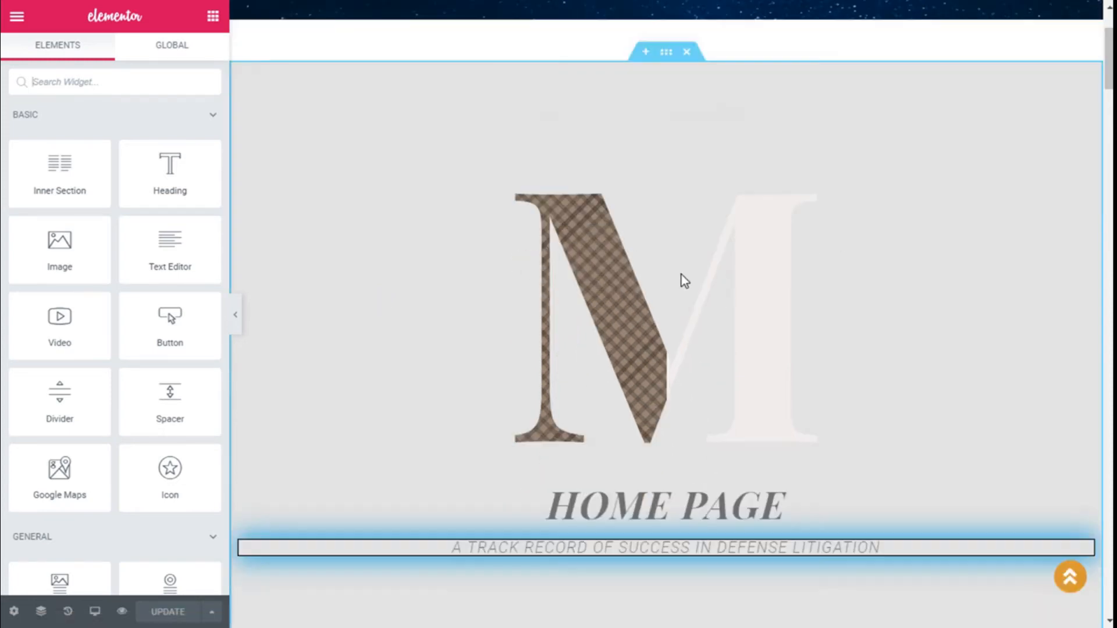
scroll(682, 280, "down", 20)
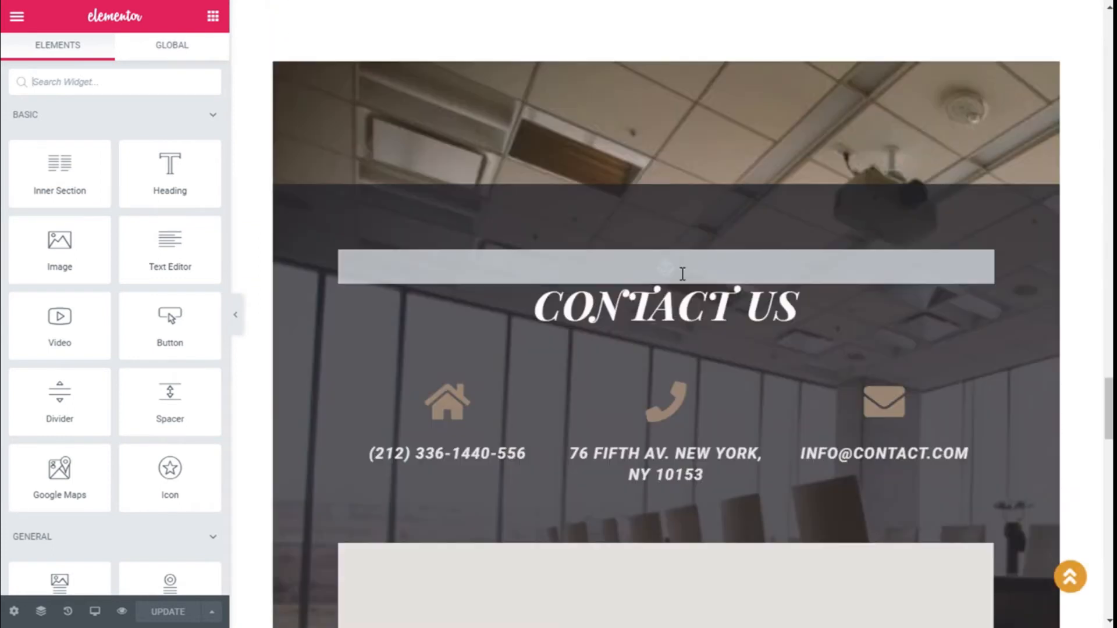
scroll(682, 276, "down", 15)
scroll(682, 279, "up", 6)
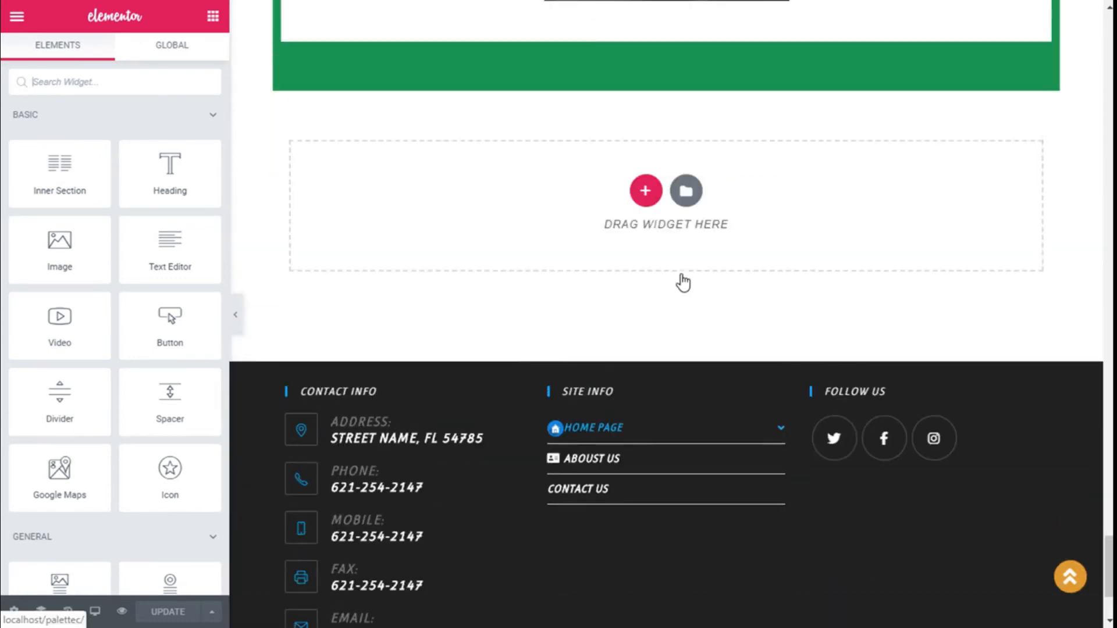
scroll(681, 282, "up", 8)
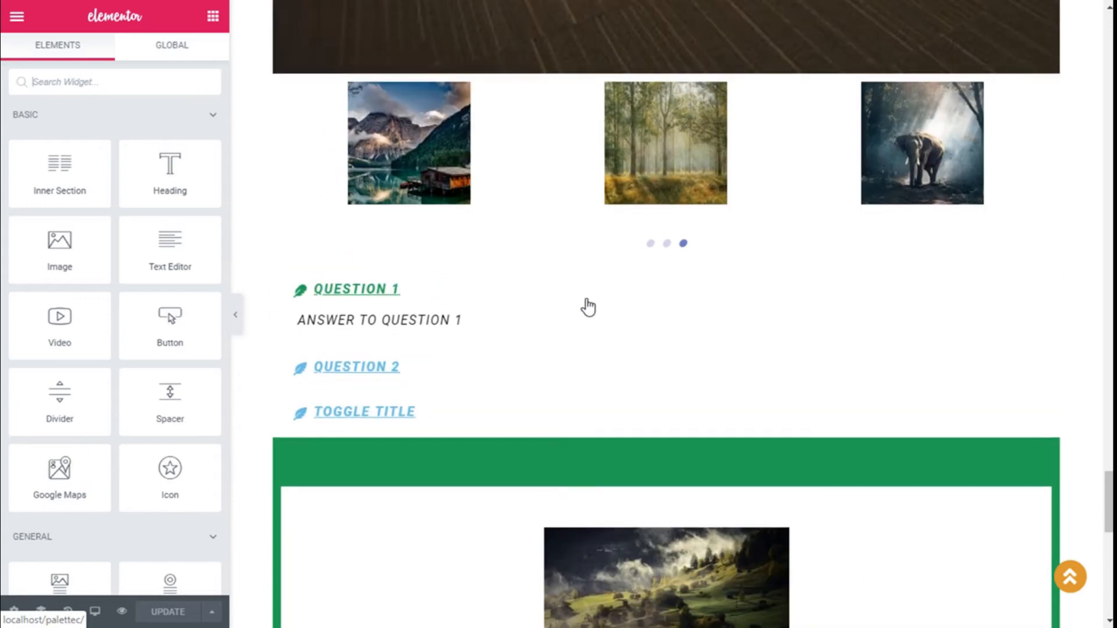
left_click(300, 307)
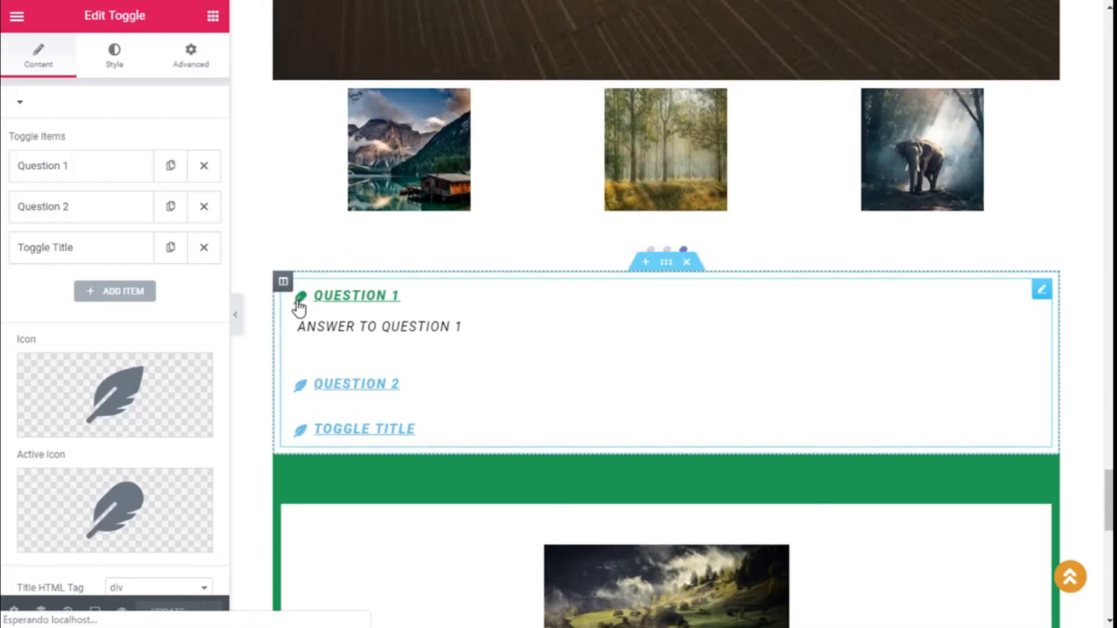
left_click(300, 308)
scroll(568, 444, "down", 3)
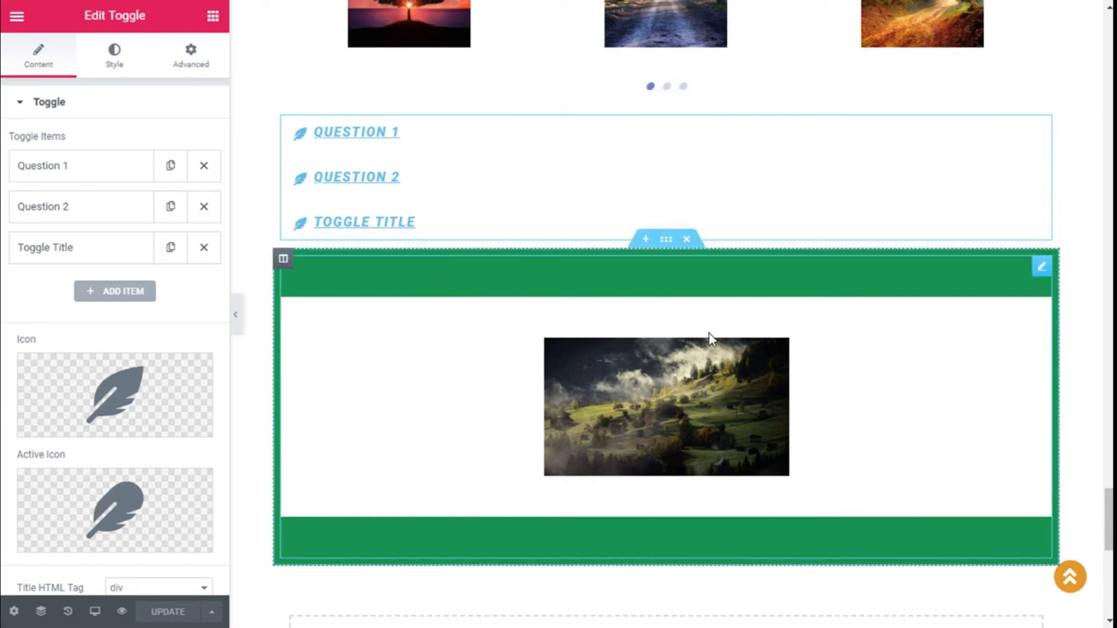
Step: Find the Divider widget by searching "divider" and place it directly below the toggle list
left_click(211, 24)
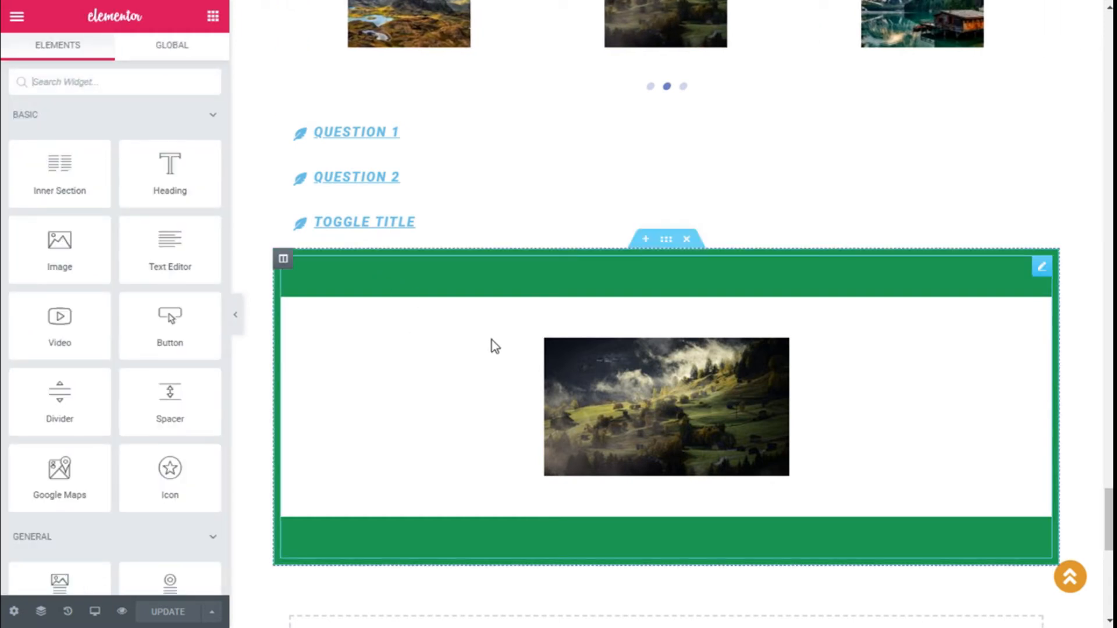
left_click(91, 83)
type("divider")
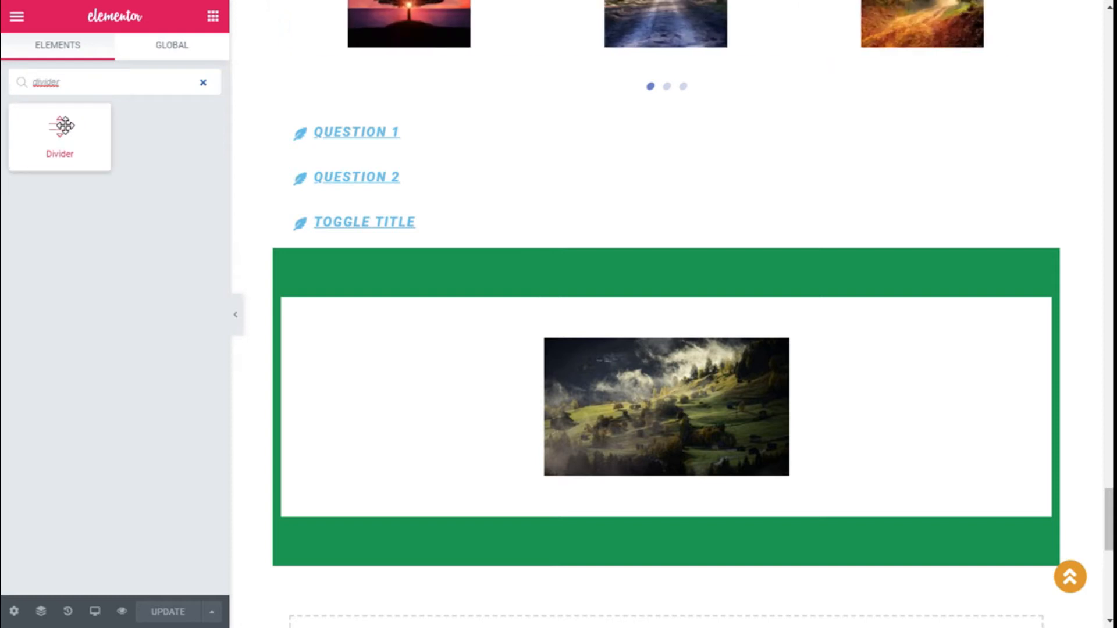
left_click_drag(56, 132, 595, 244)
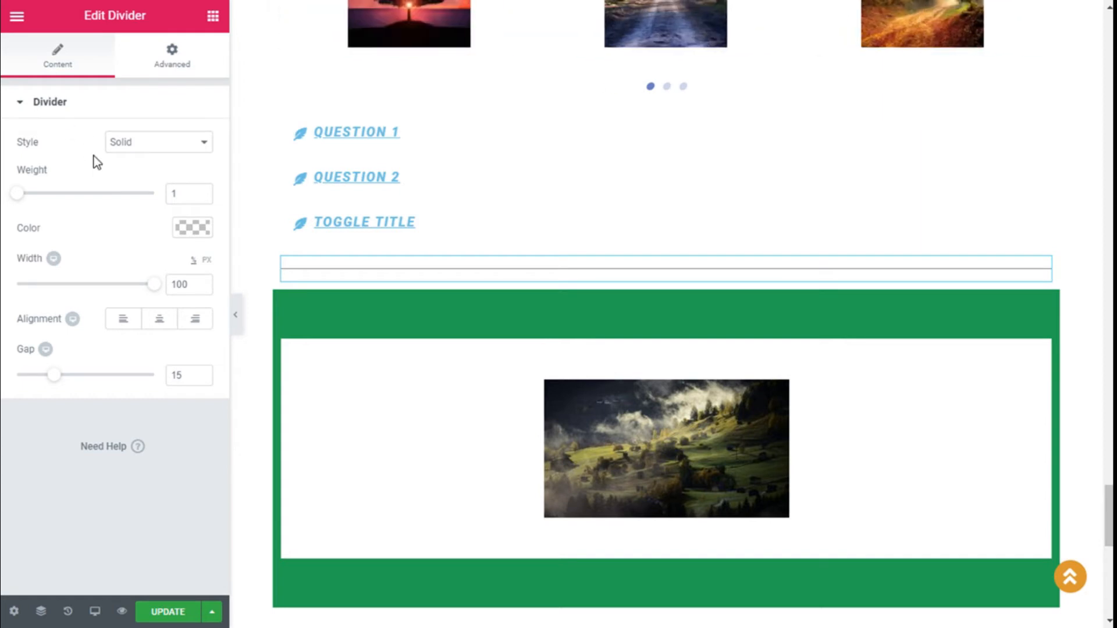
Step: Try the Double, Dotted and Solid styles on the divider, and set its style to Dashed
left_click(149, 147)
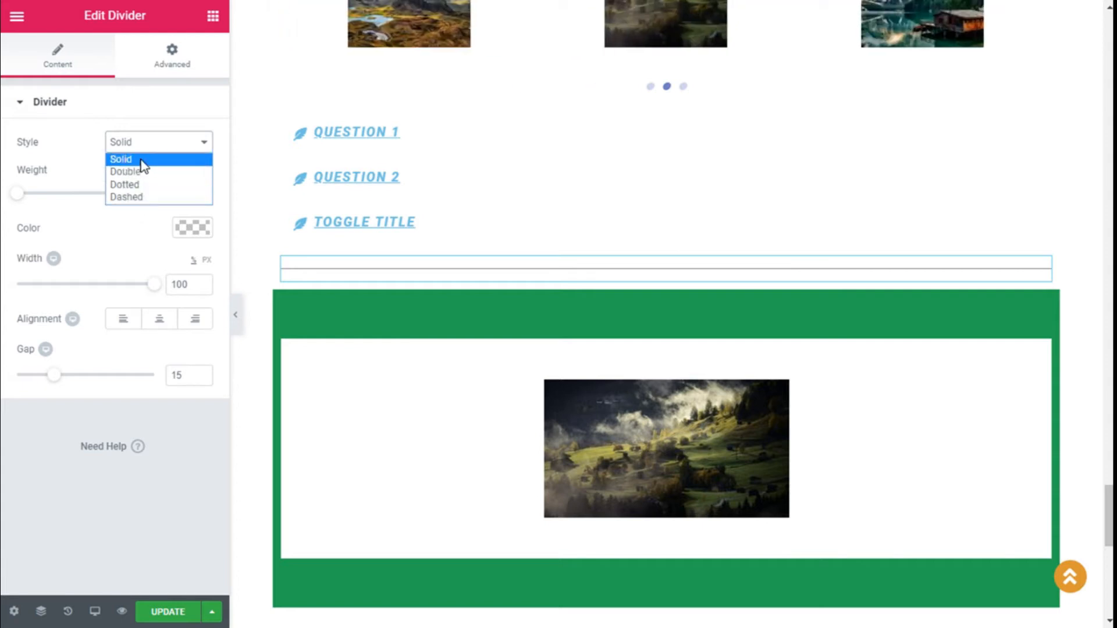
left_click(135, 172)
left_click(136, 144)
left_click(138, 185)
left_click(142, 146)
left_click(133, 196)
left_click(142, 148)
left_click(142, 164)
left_click(157, 145)
left_click(150, 197)
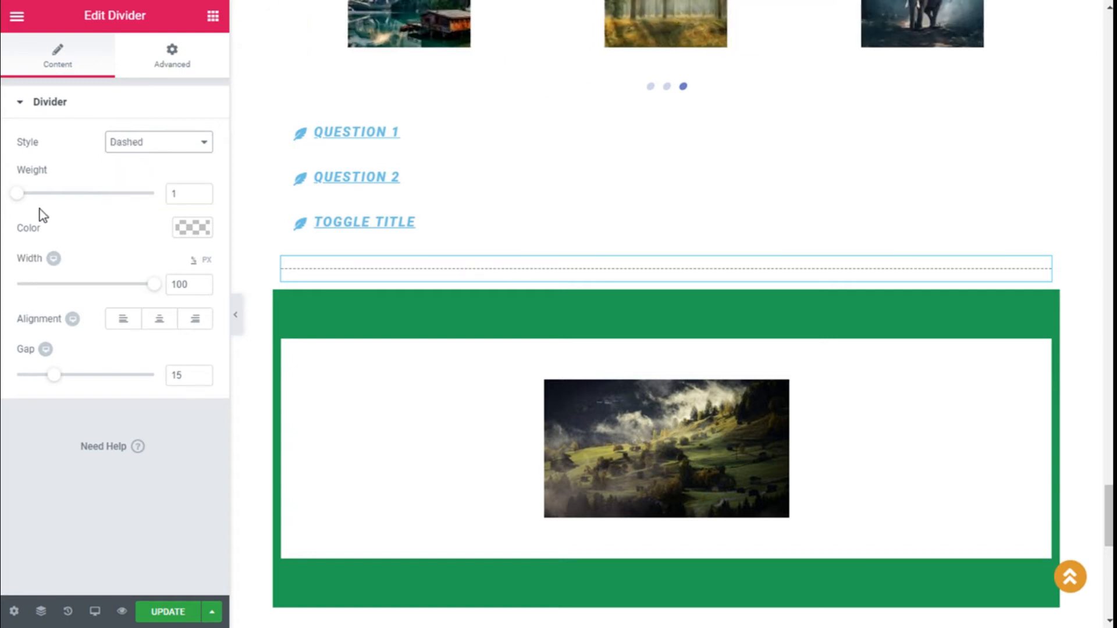
Step: Try the divider at weight 10, and return it to weight 1 with a width of 100
left_click(178, 198)
type("1")
left_click_drag(17, 196, 166, 203)
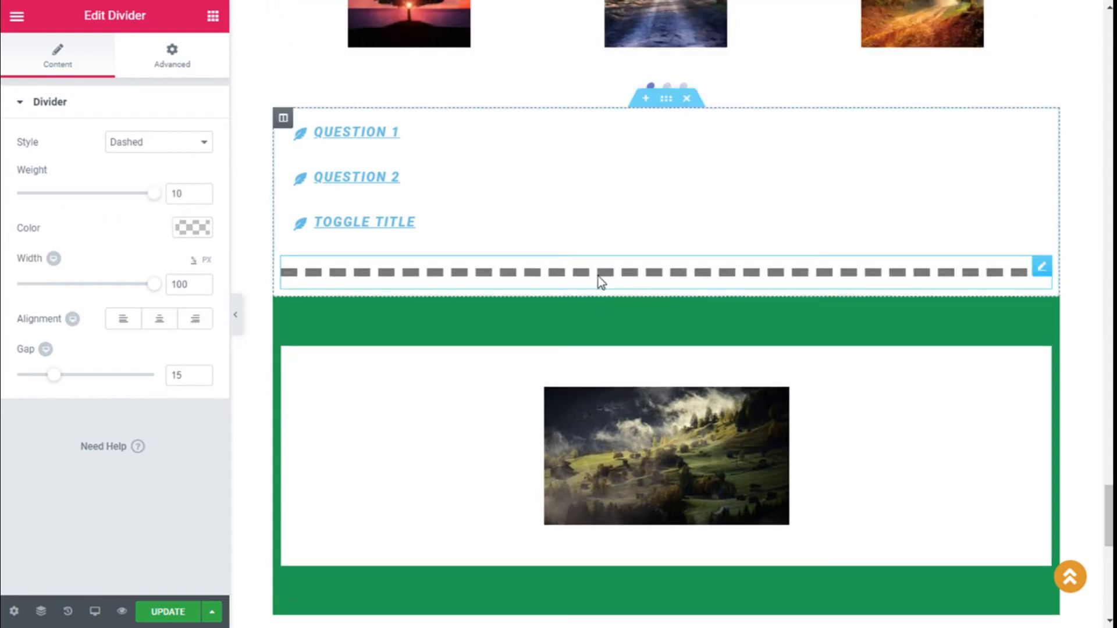
left_click_drag(154, 196, 7, 202)
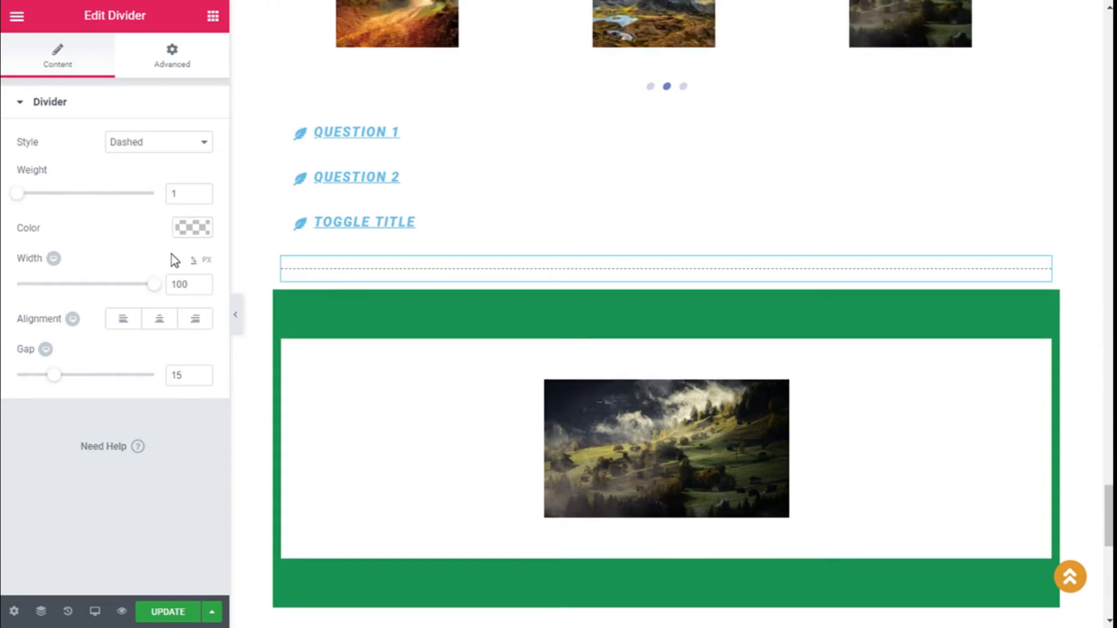
mouse_move(157, 287)
left_mouse_down()
mouse_move(8, 290)
mouse_move(164, 303)
left_mouse_up()
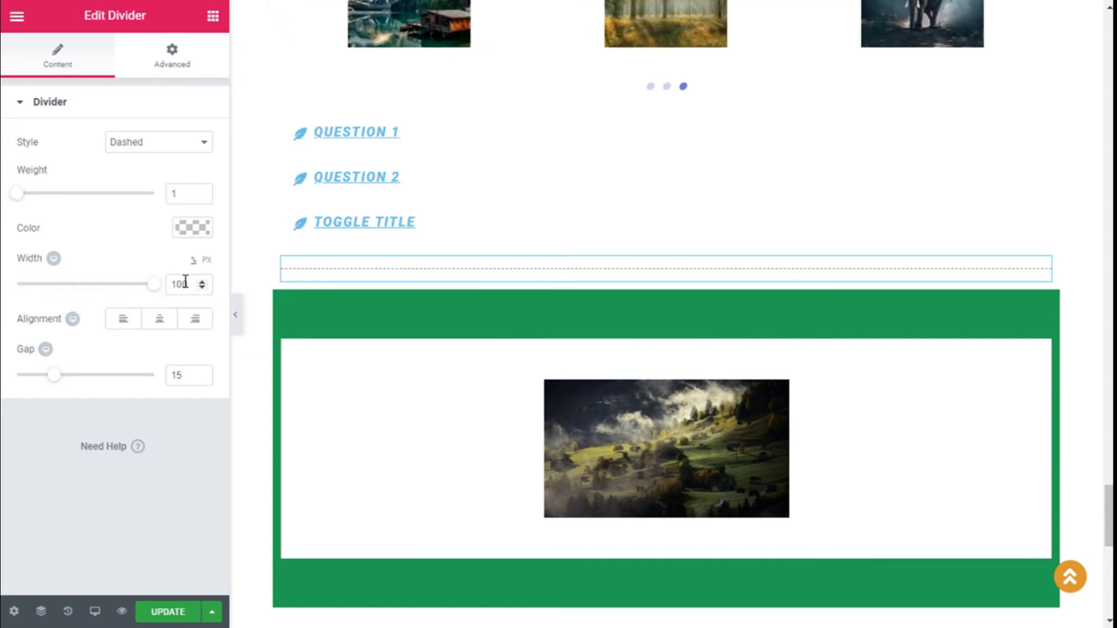
Step: Set the divider's color to black with 0.13 opacity and its gap to 50
left_click(186, 234)
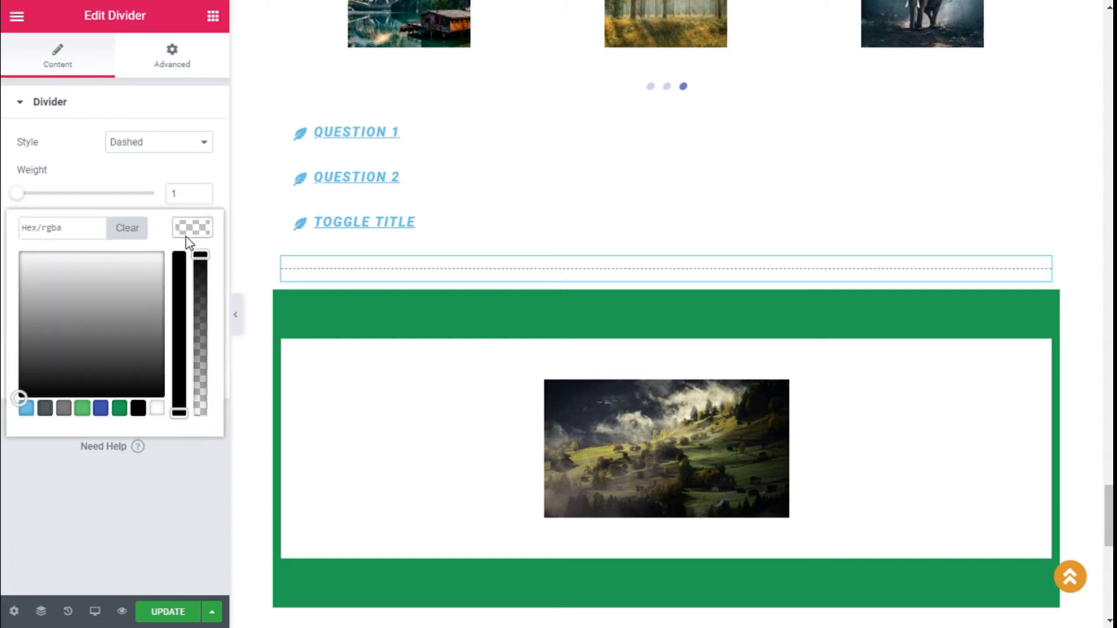
left_click(138, 409)
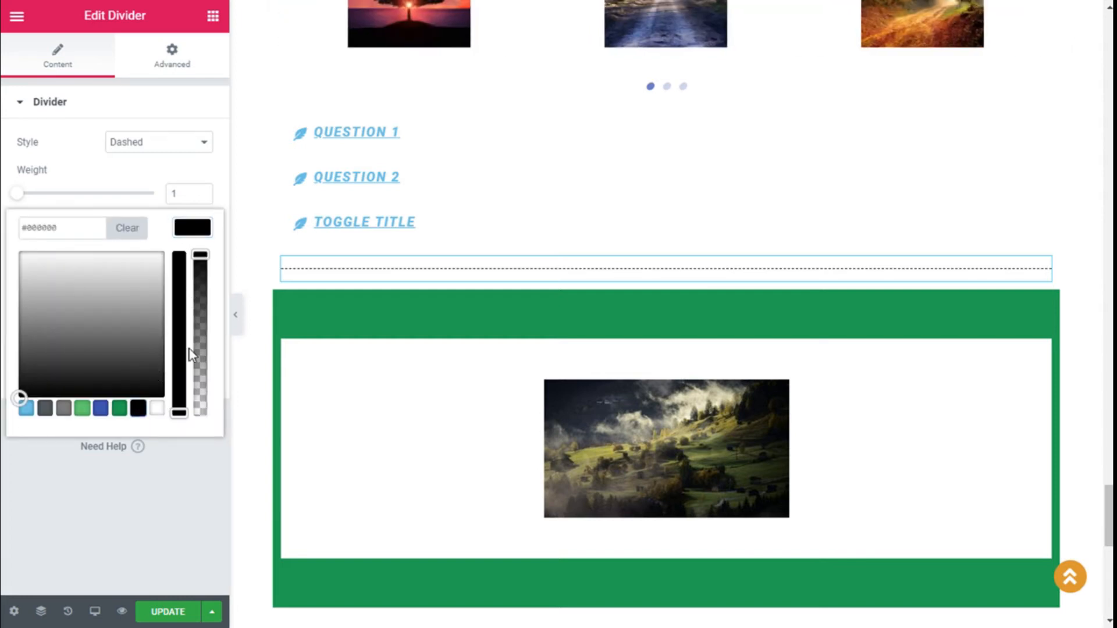
left_click_drag(205, 261, 214, 393)
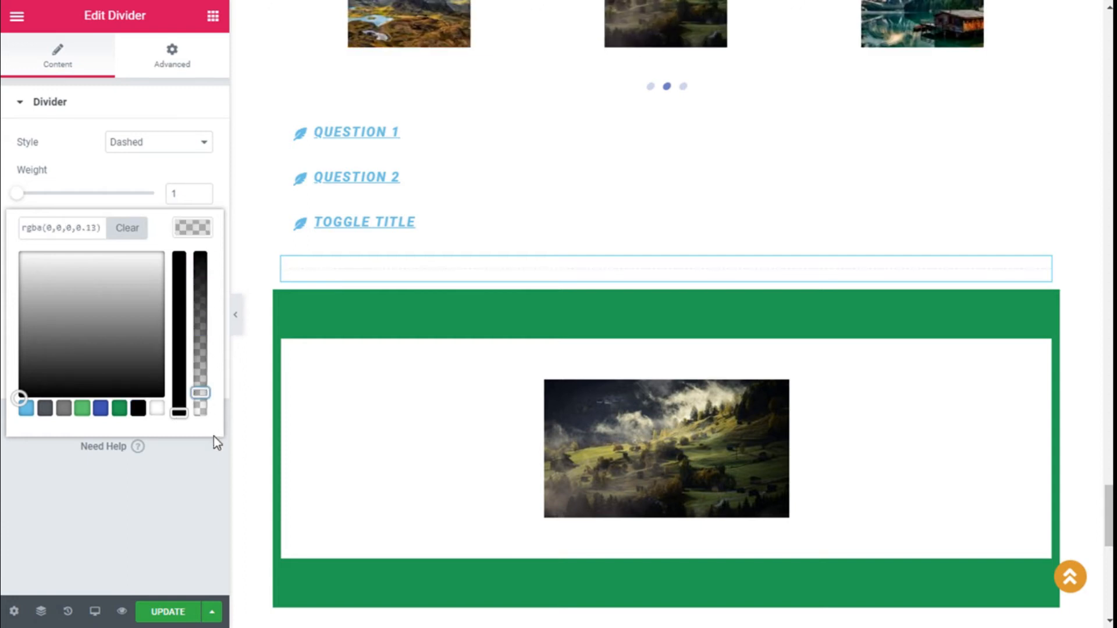
left_click(215, 480)
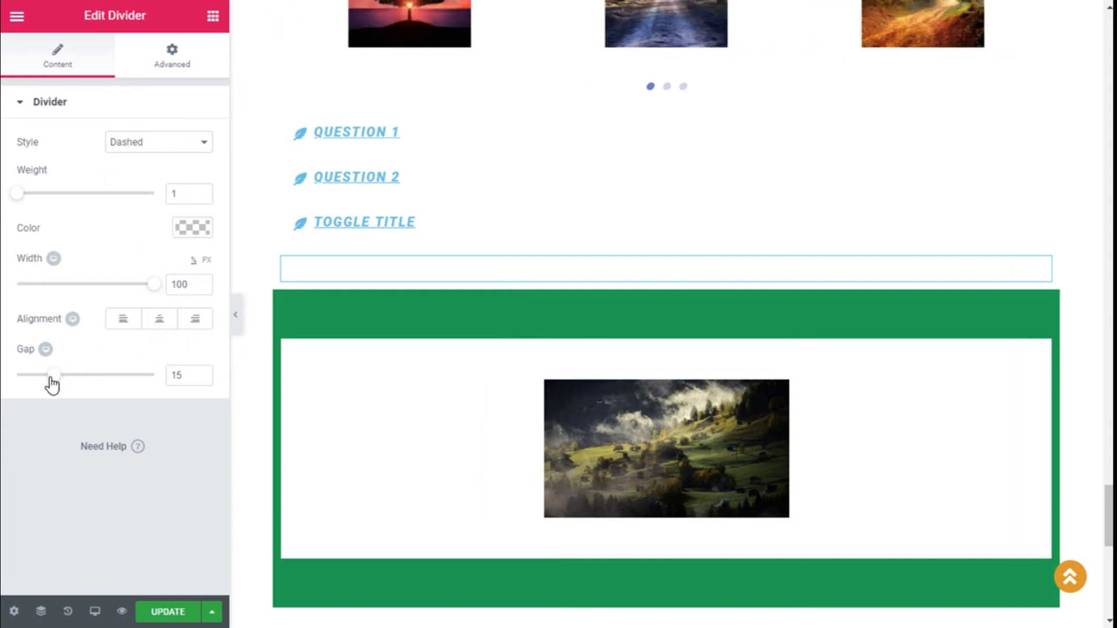
left_click_drag(51, 379, 155, 416)
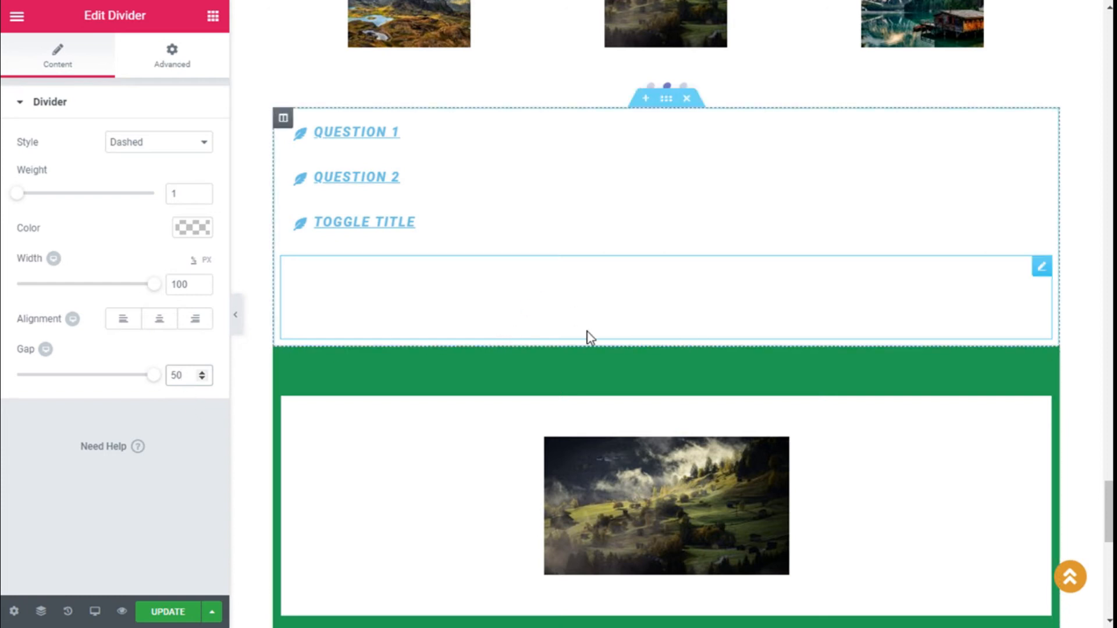
Step: Try 50 px padding and 50 px margin on all sides of the divider, and clear both values
left_click(178, 61)
left_click(35, 227)
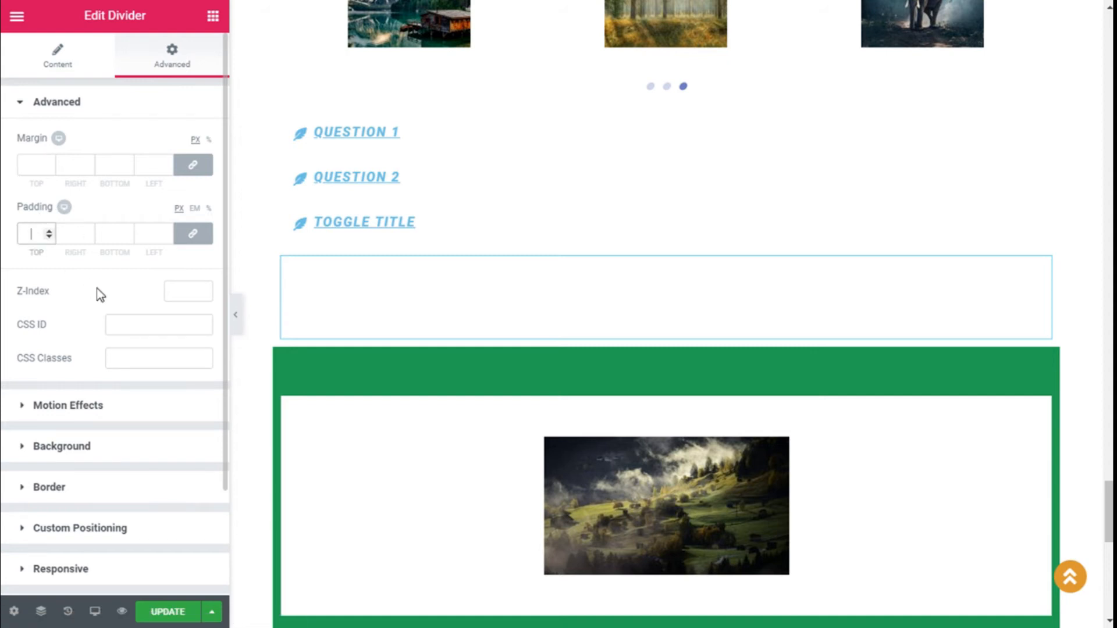
type("50")
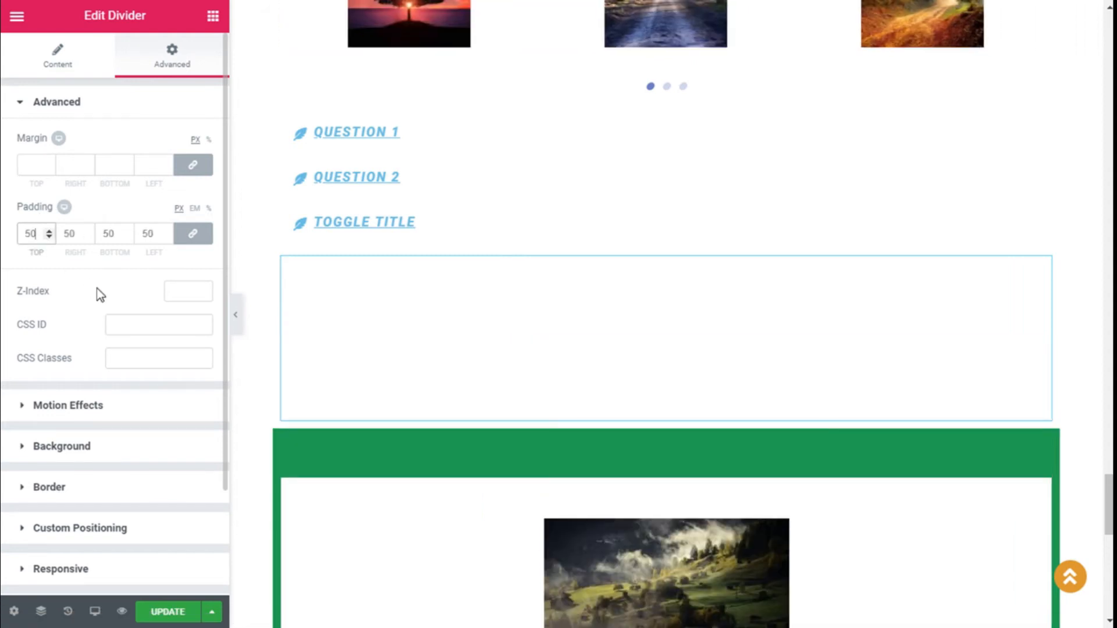
left_click(30, 164)
type("50")
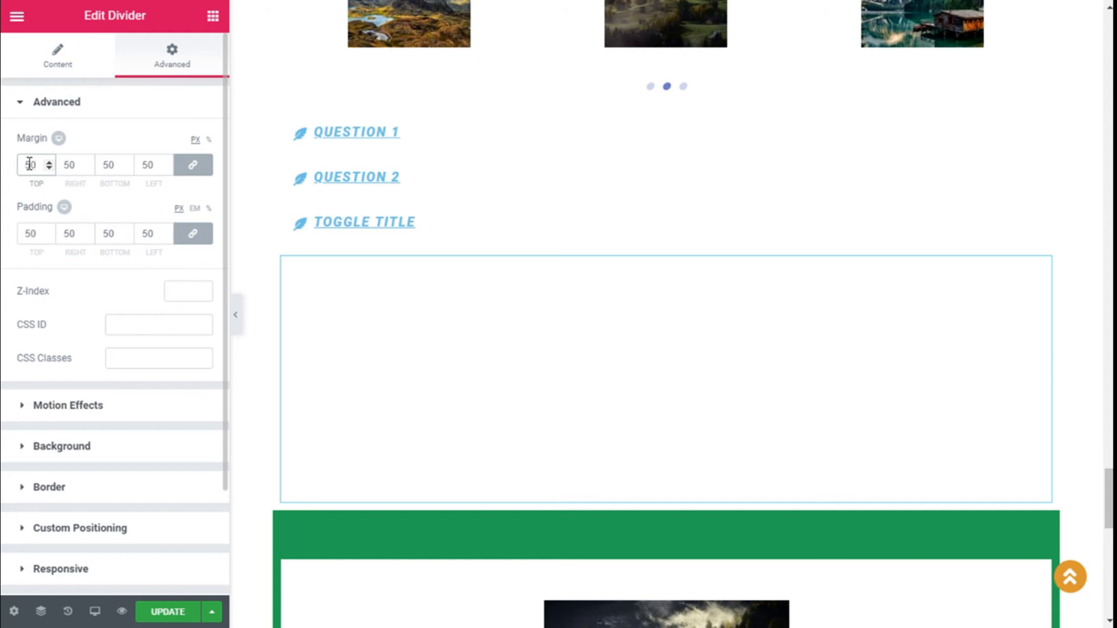
key("BackSpace")
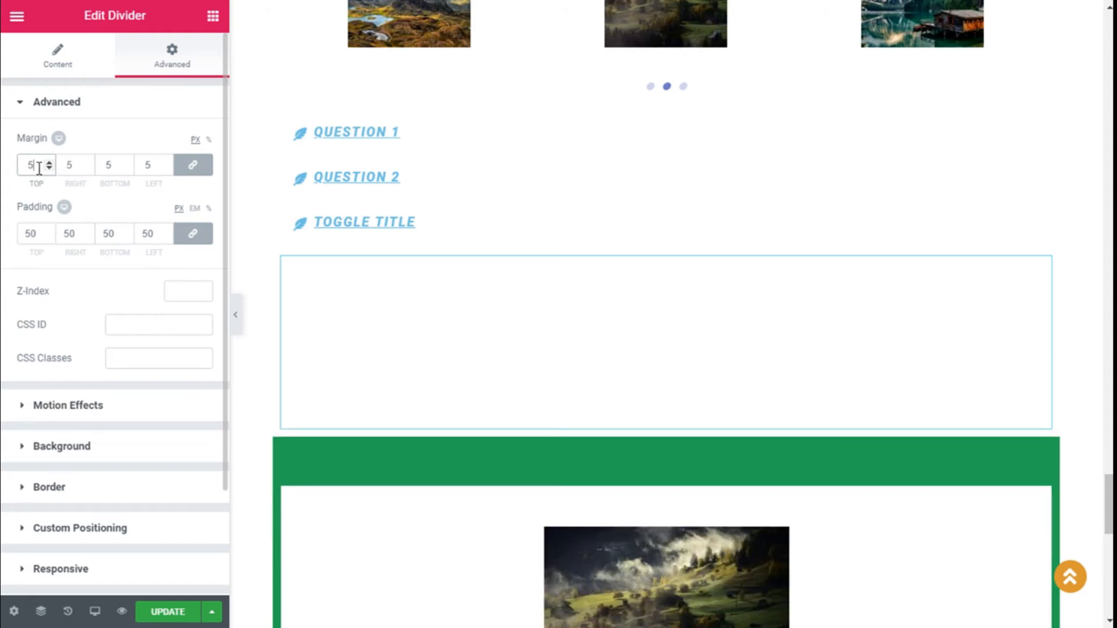
key("BackSpace")
left_click(36, 235)
key("BackSpace")
key("BackSpace")
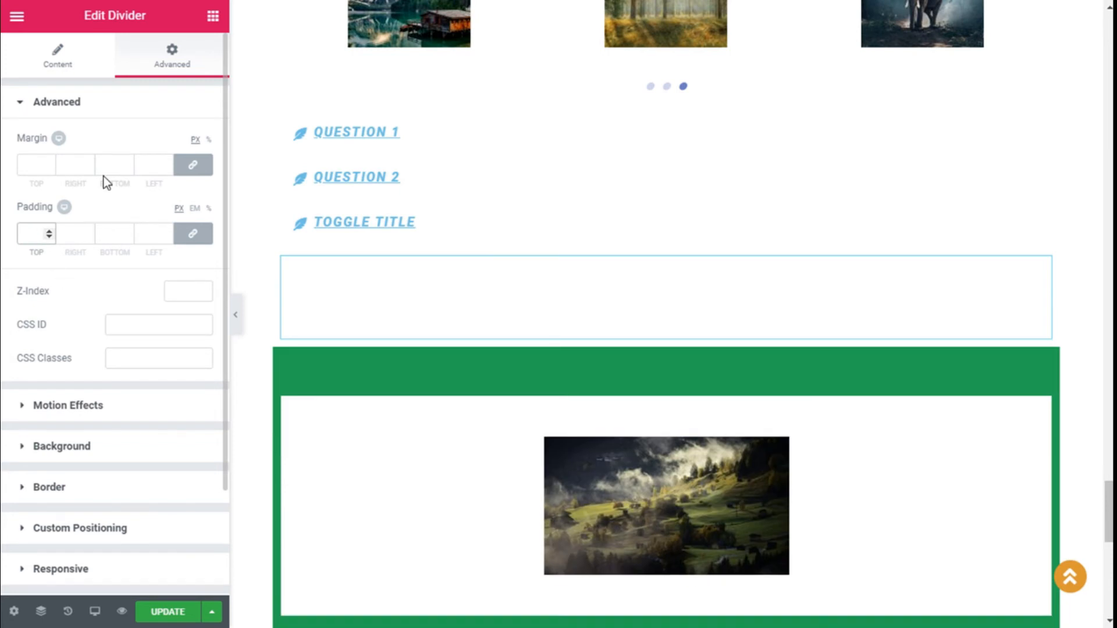
left_click(22, 108)
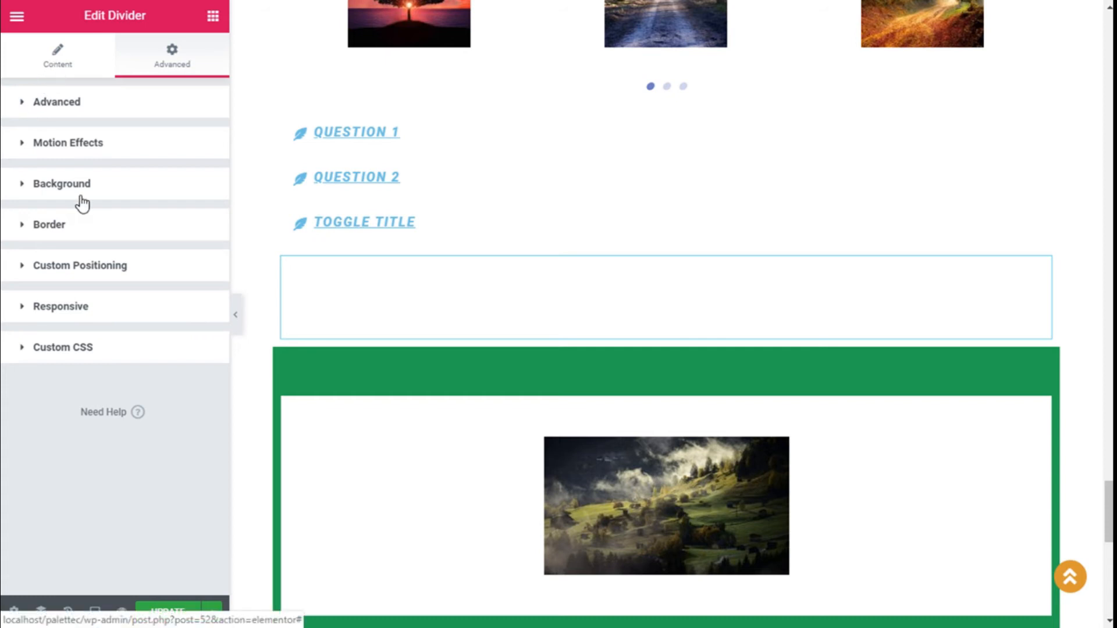
left_click(59, 65)
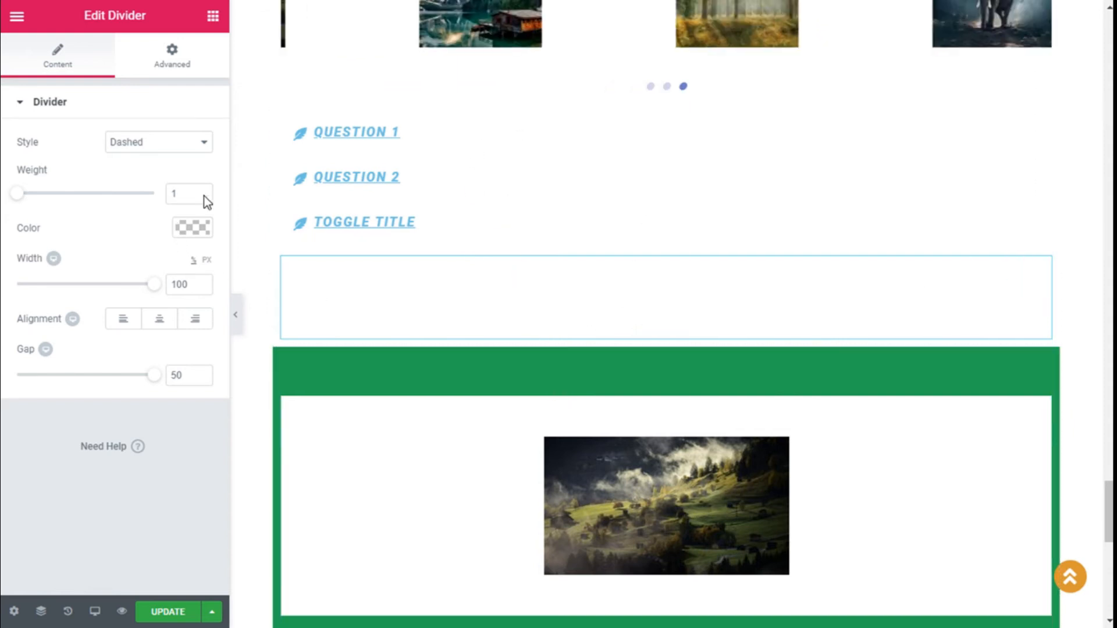
Step: Add a single-column section below the green-framed image and stretch it to the full page width
scroll(682, 260, "down", 6)
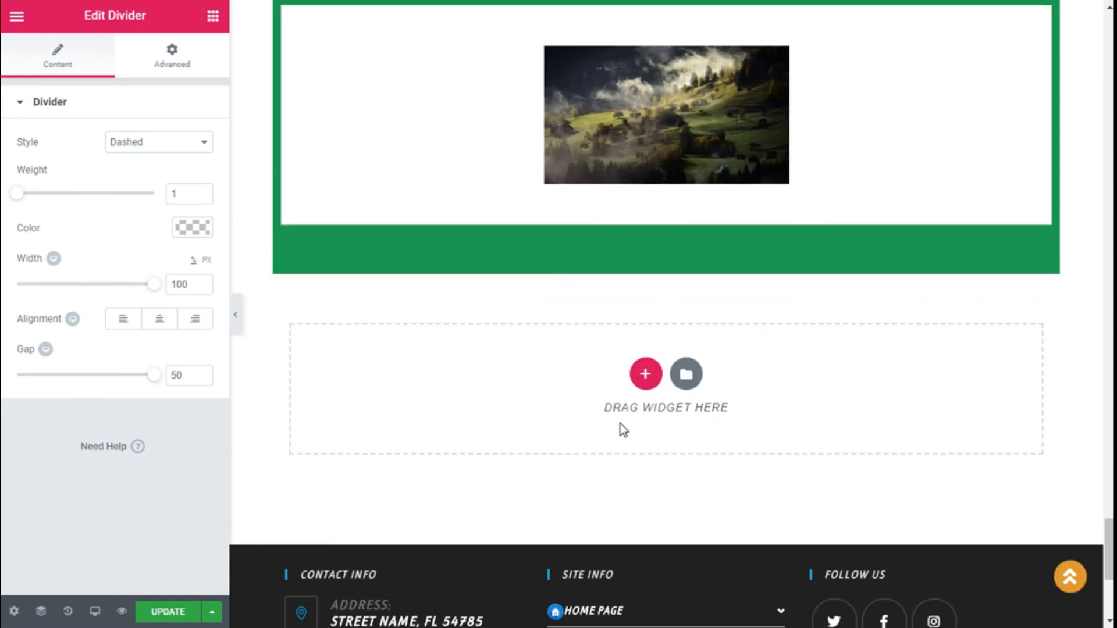
left_click(644, 377)
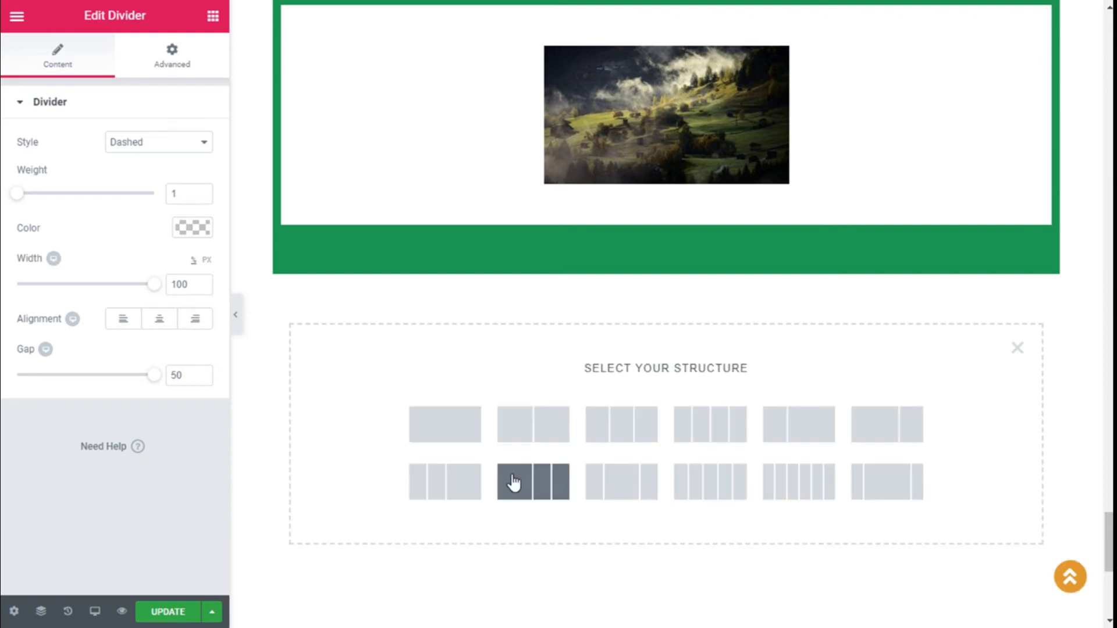
left_click(438, 427)
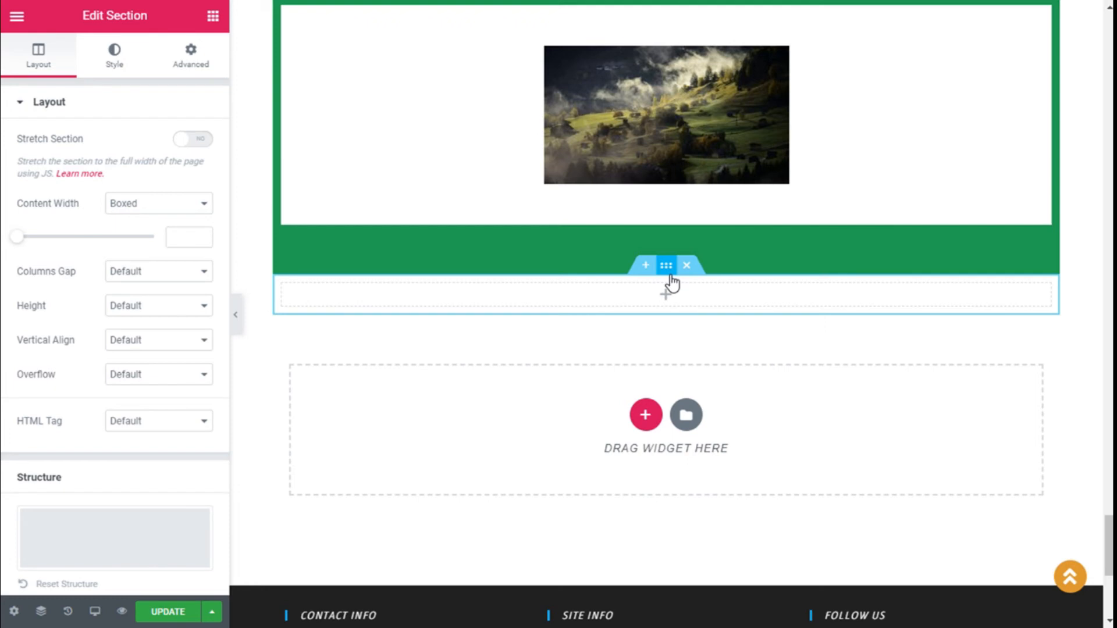
left_click(190, 141)
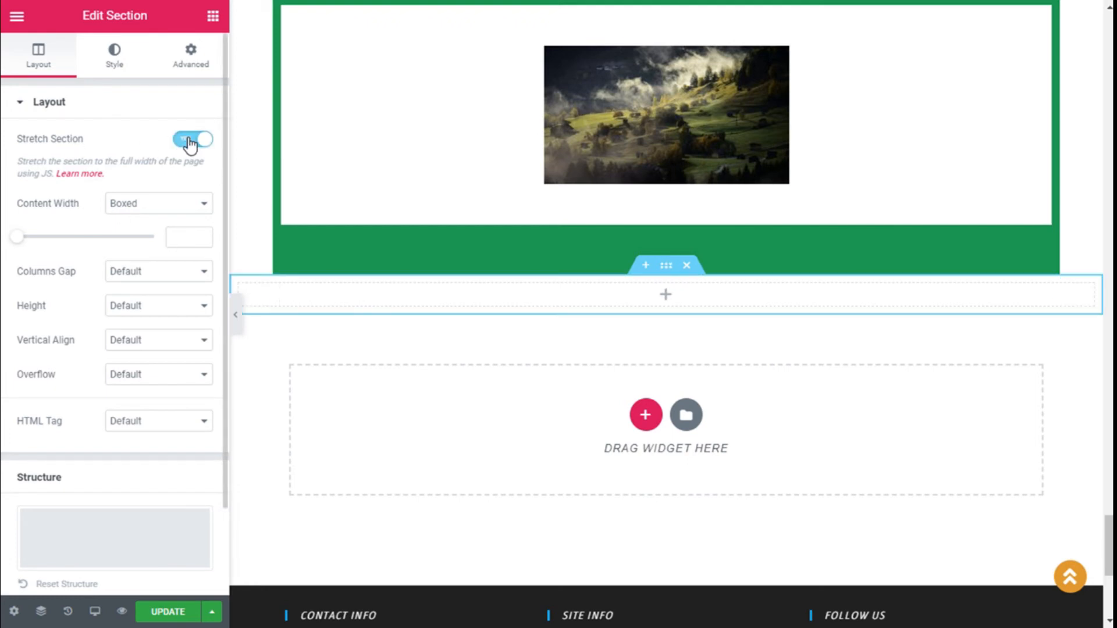
Step: Turn off full-width stretching for the new section below the green-framed image
left_click(115, 65)
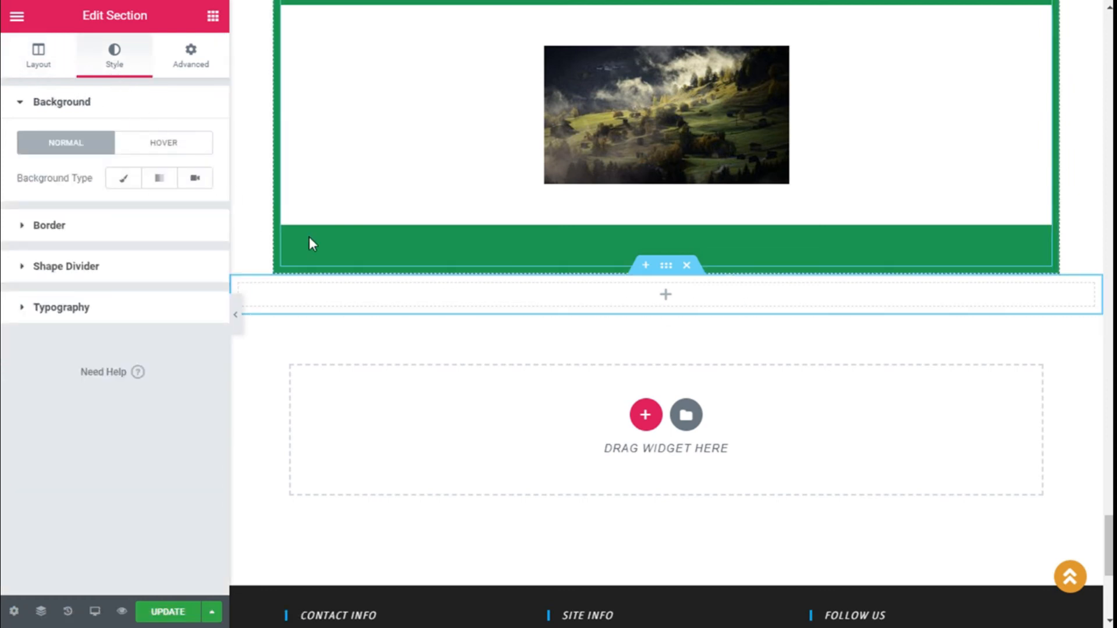
left_click(71, 67)
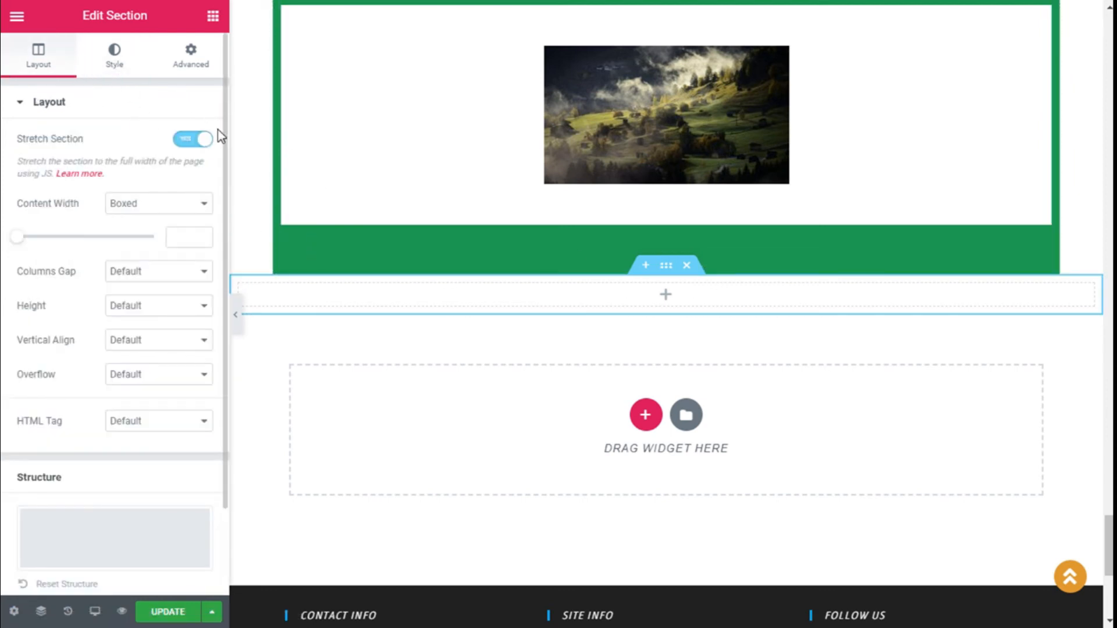
left_click(198, 141)
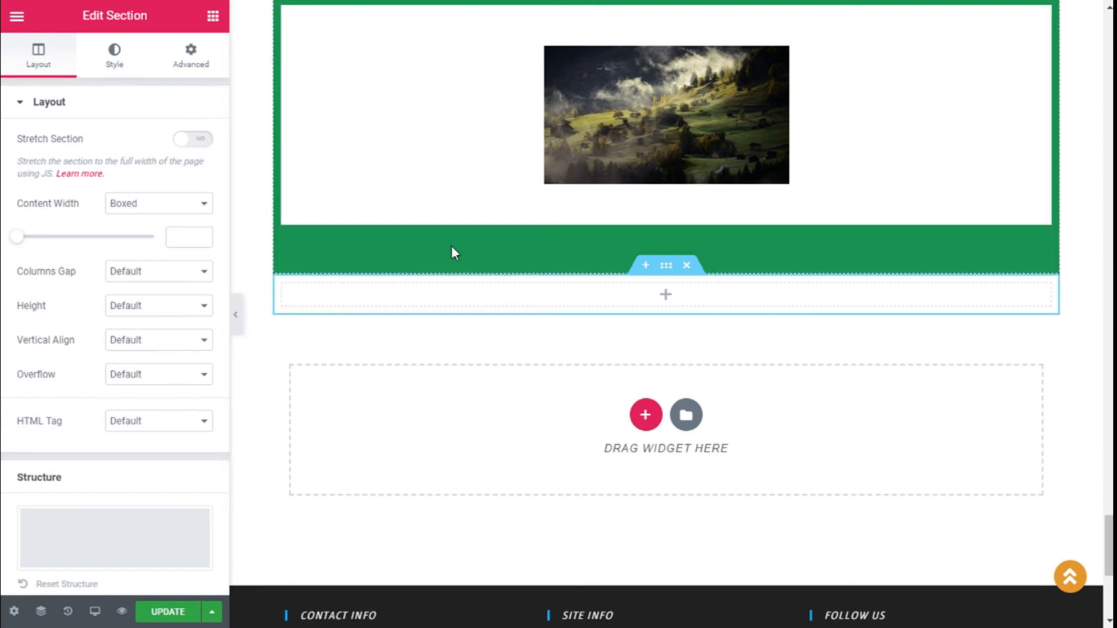
Step: Give the new section a classic background in black with 0.43 opacity
left_click(119, 68)
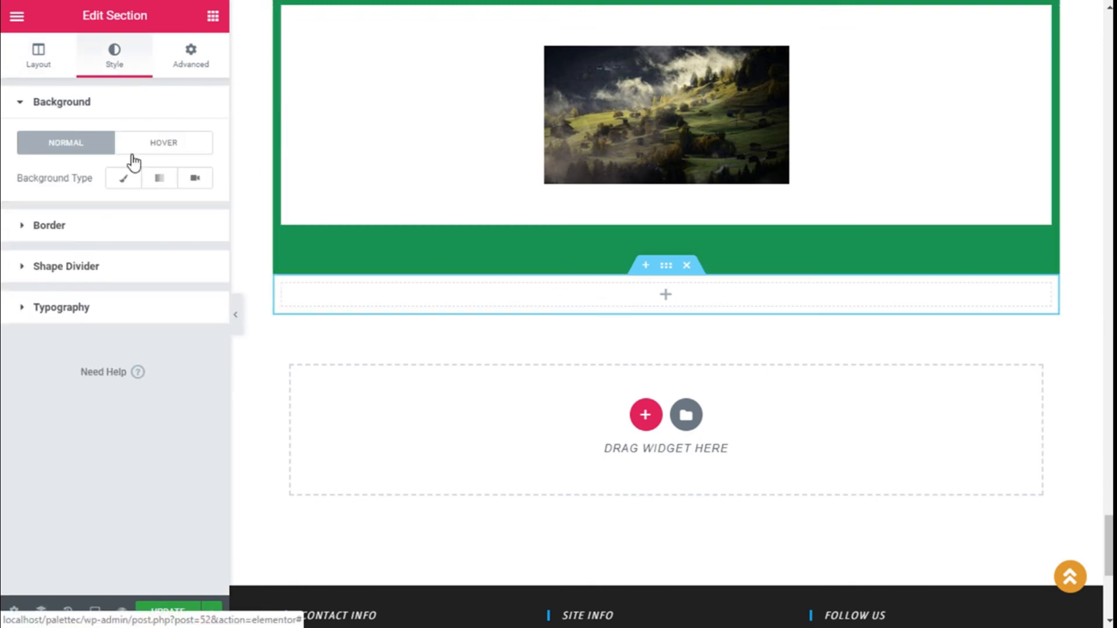
left_click(122, 181)
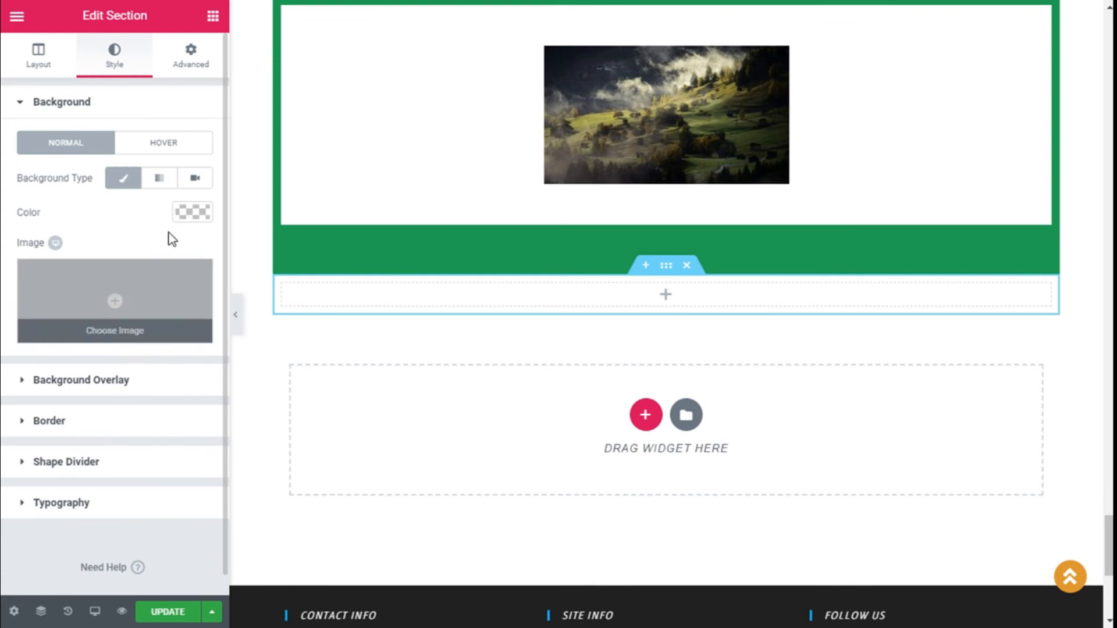
left_click(191, 216)
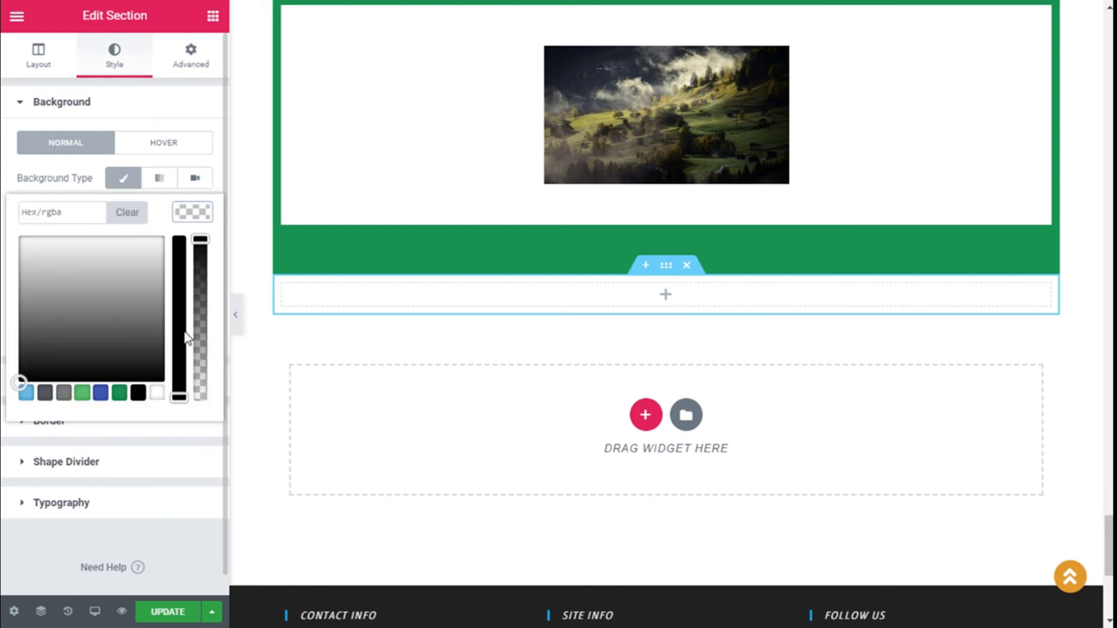
left_click(138, 393)
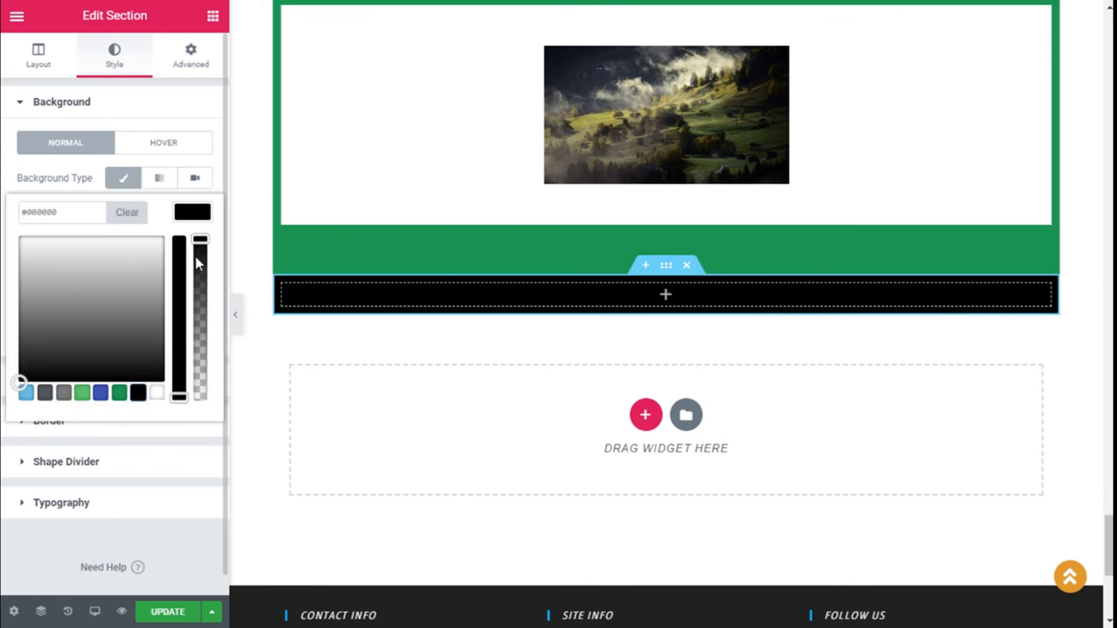
left_click_drag(197, 238, 202, 351)
left_click_drag(203, 330, 203, 328)
Step: Move the grey section above the green-framed image section, directly below the toggle list and divider
scroll(615, 387, "up", 3)
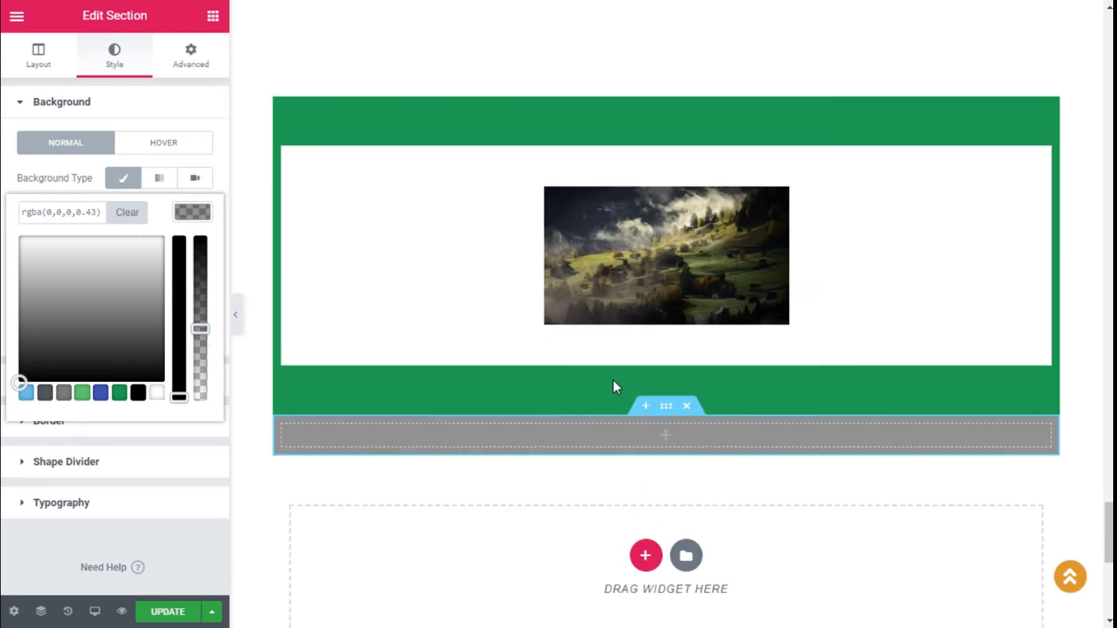
left_click_drag(666, 444, 721, 314)
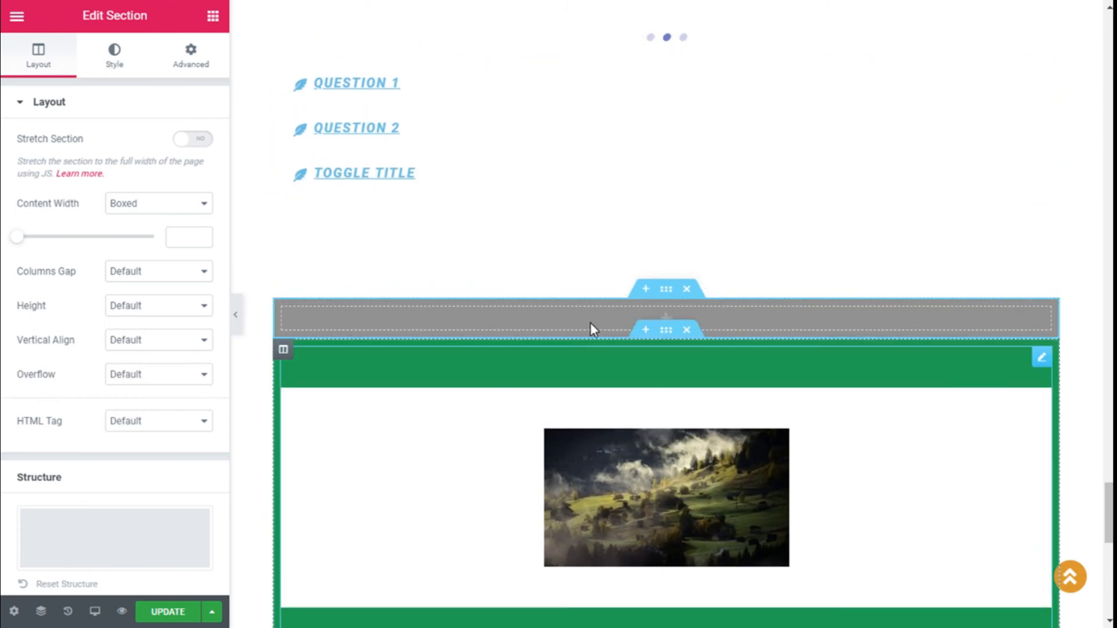
left_click(1096, 308)
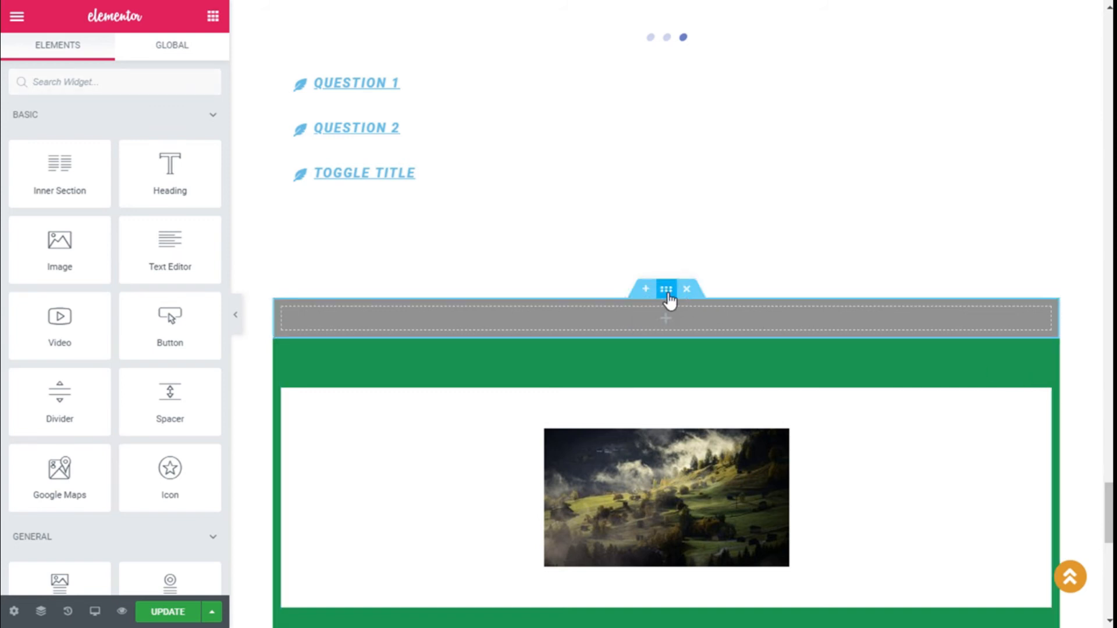
Step: Set the grey section's padding to 50 px on all sides
left_click(667, 291)
left_click(188, 52)
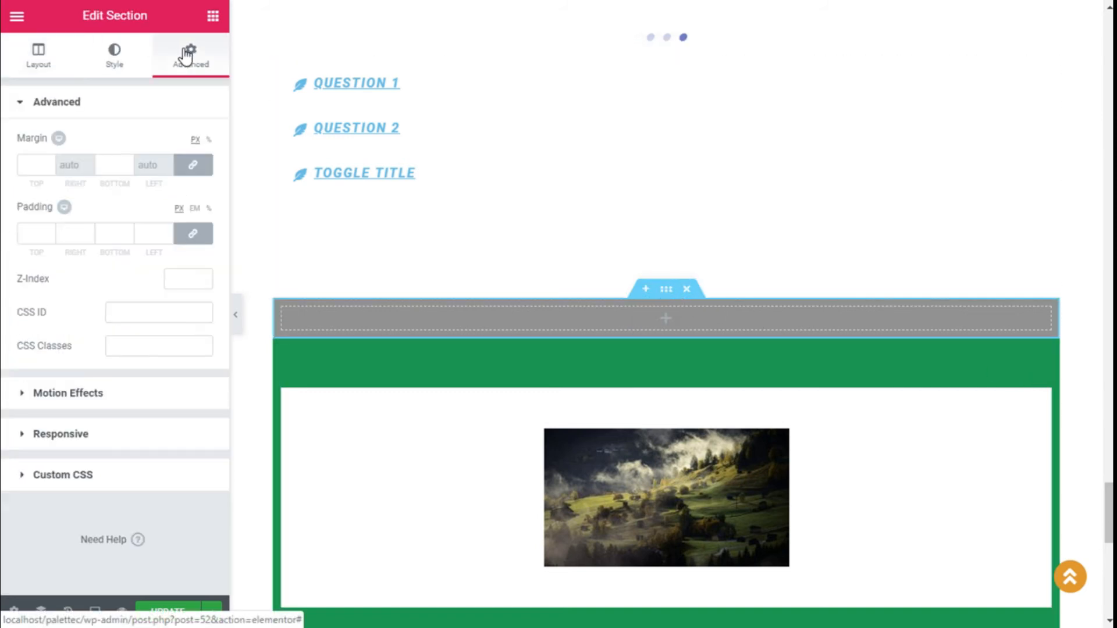
left_click(29, 235)
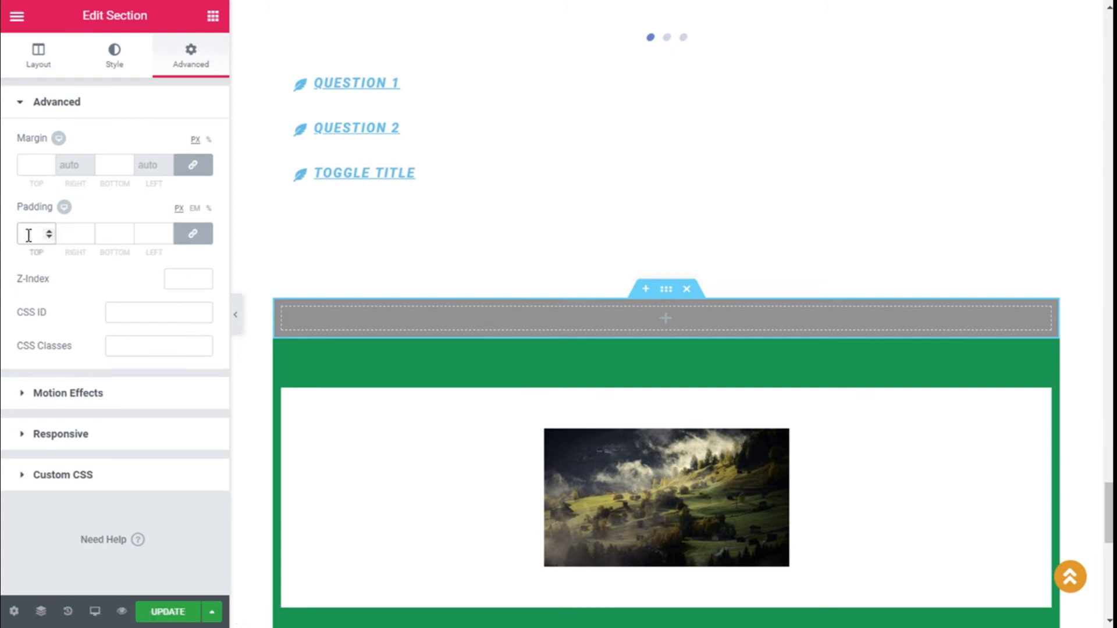
type("50")
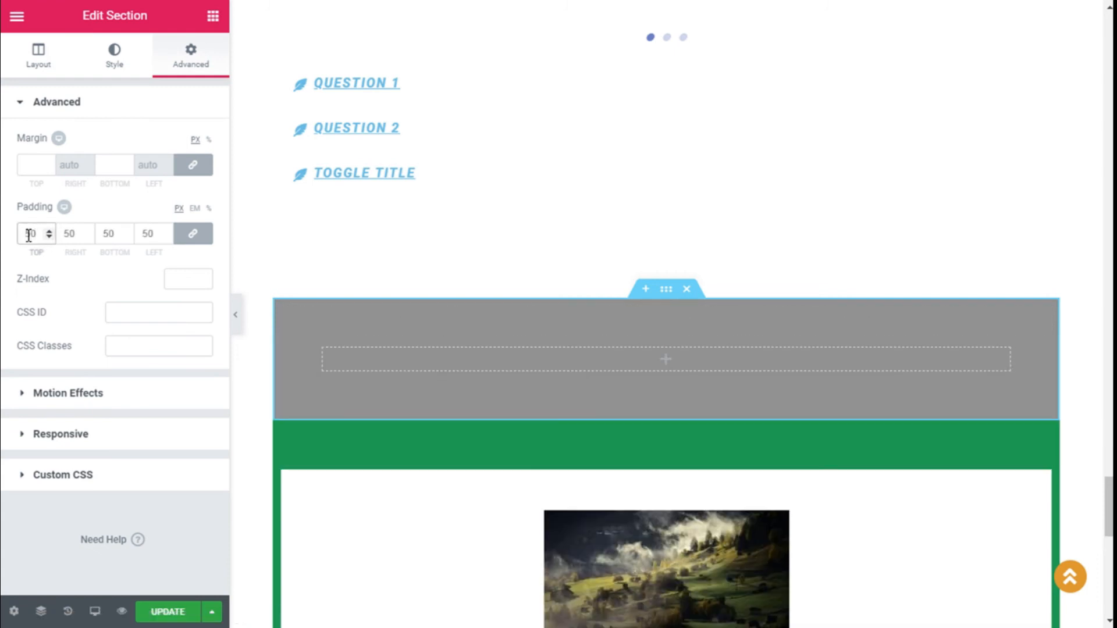
Step: Try a 50 px top and bottom margin on the grey section, and clear it
left_click(29, 166)
type("50")
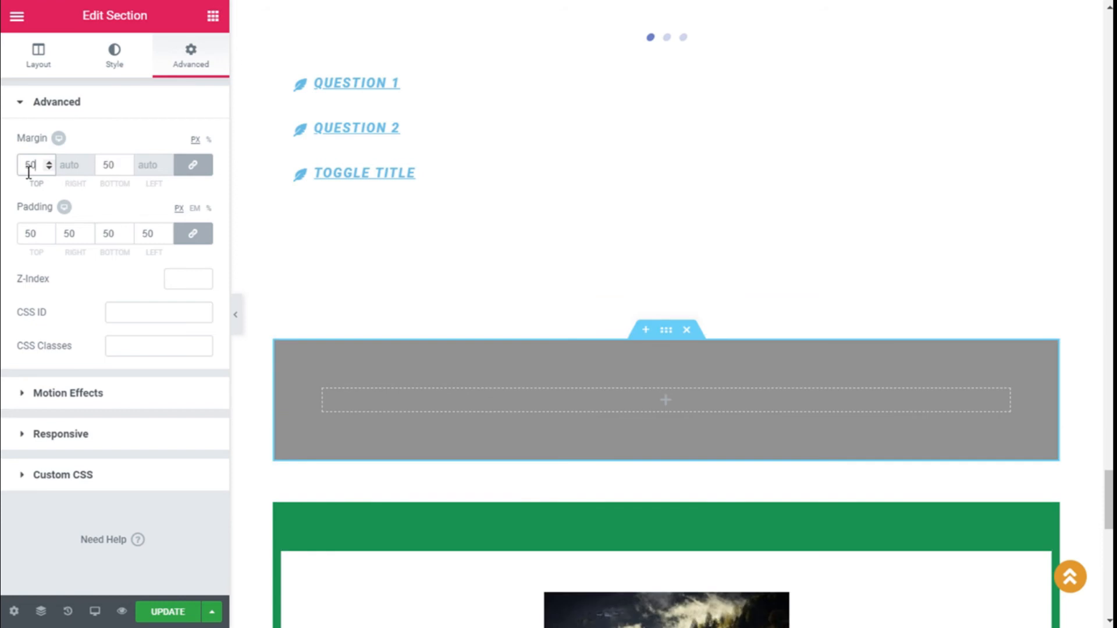
key("BackSpace")
key("BackSpace")
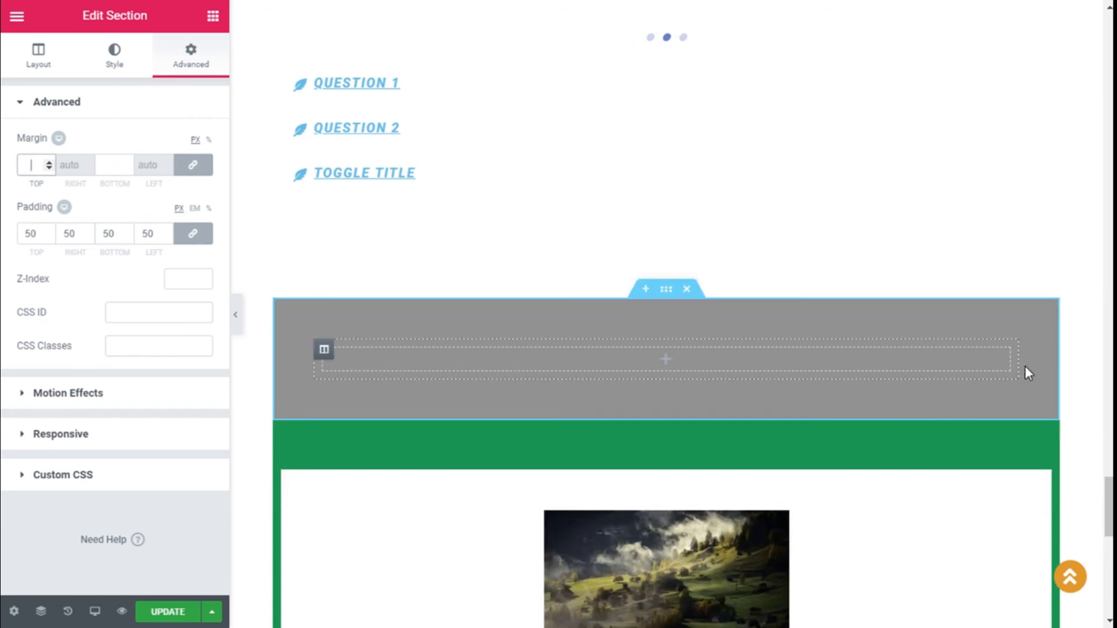
left_click(1069, 358)
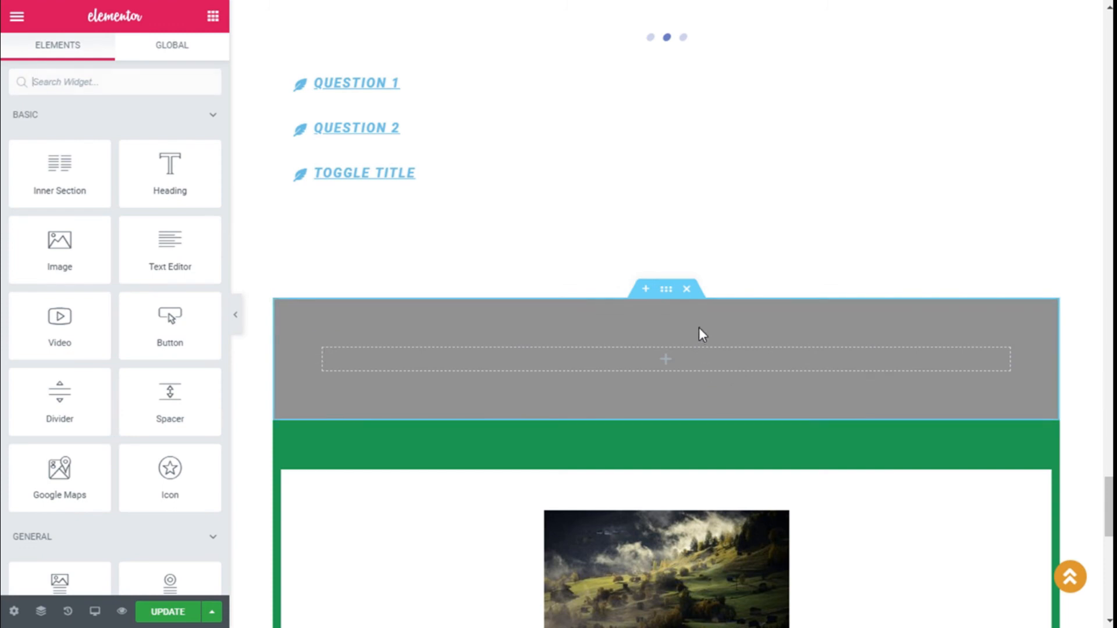
Step: Stretch the grey section between the divider and the green-framed image to the full page width
left_click(581, 233)
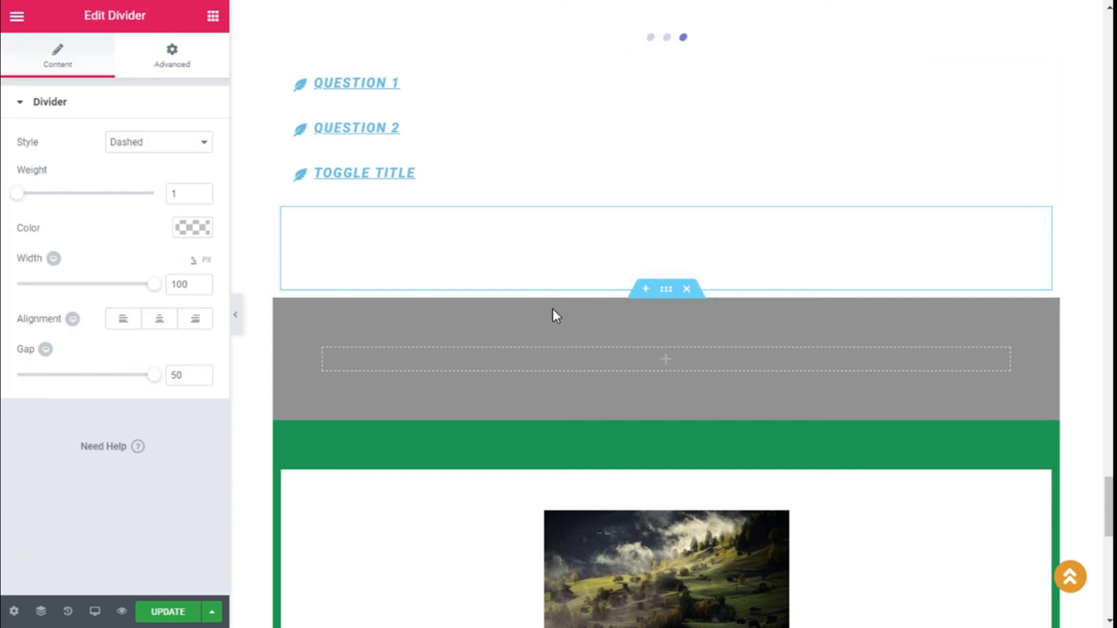
scroll(579, 315, "down", 1)
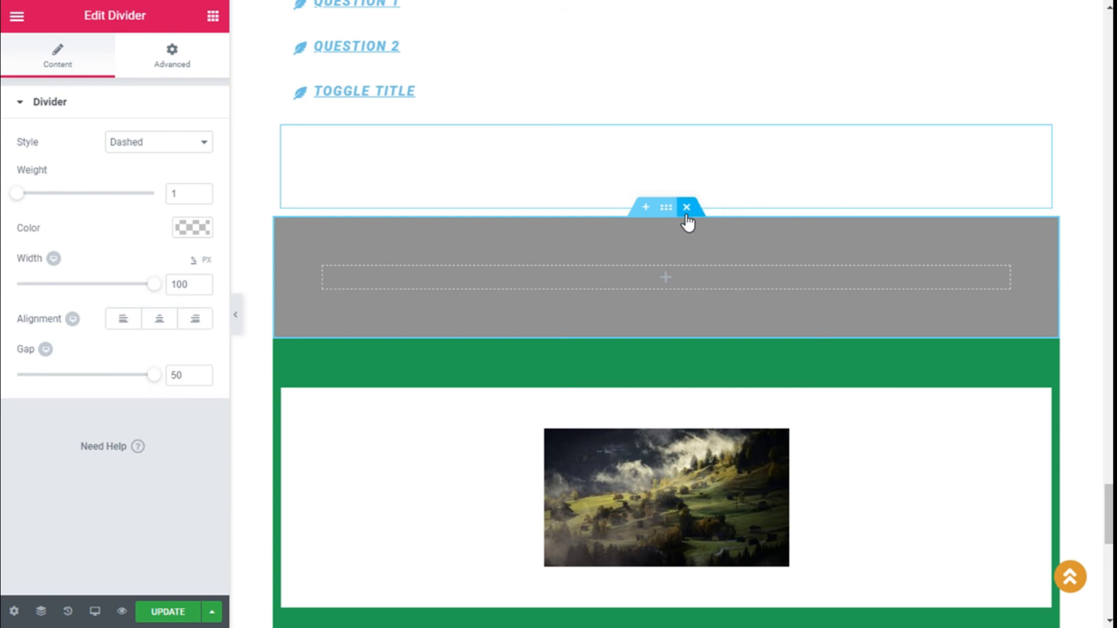
left_click(666, 209)
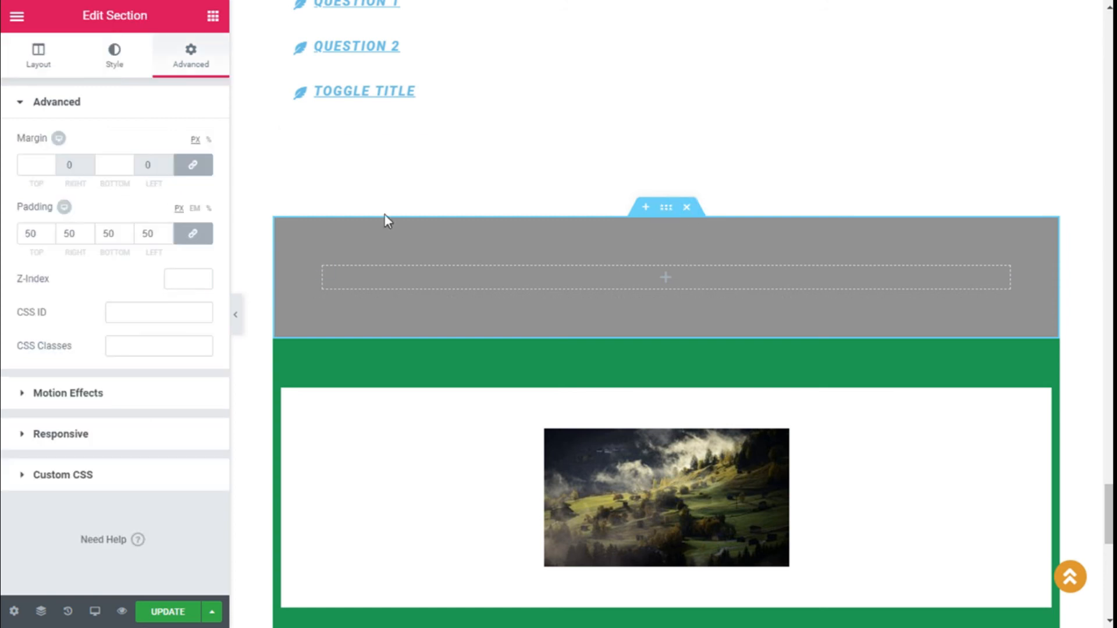
left_click(61, 69)
left_click(187, 140)
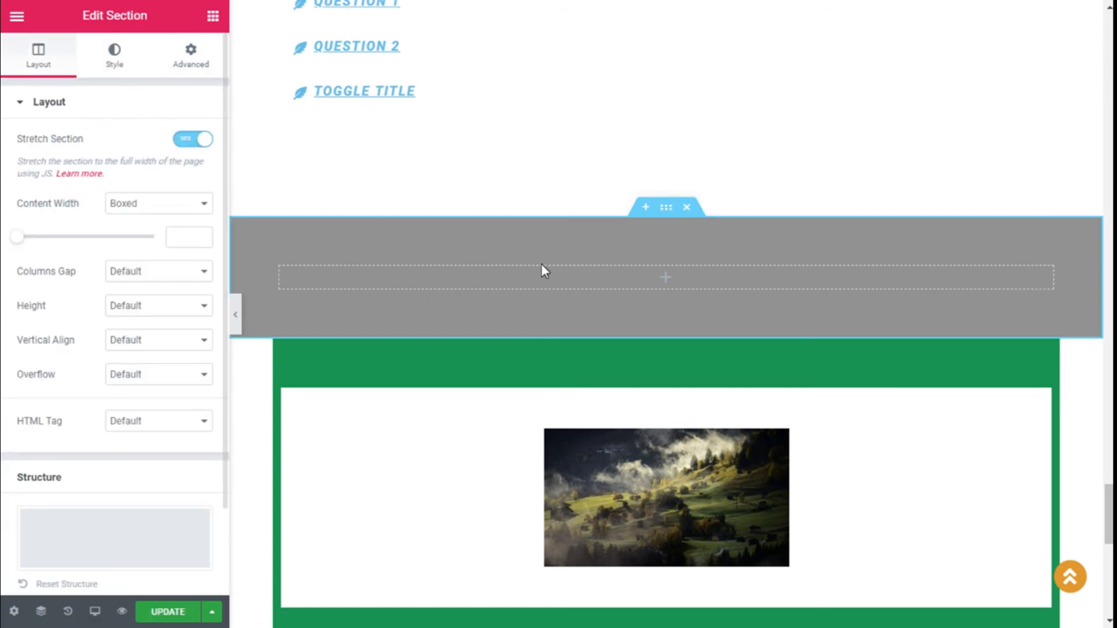
left_click(1093, 399)
Step: Select the divider above the grey section, check the surrounding sections, and save the page changes
scroll(664, 346, "up", 2)
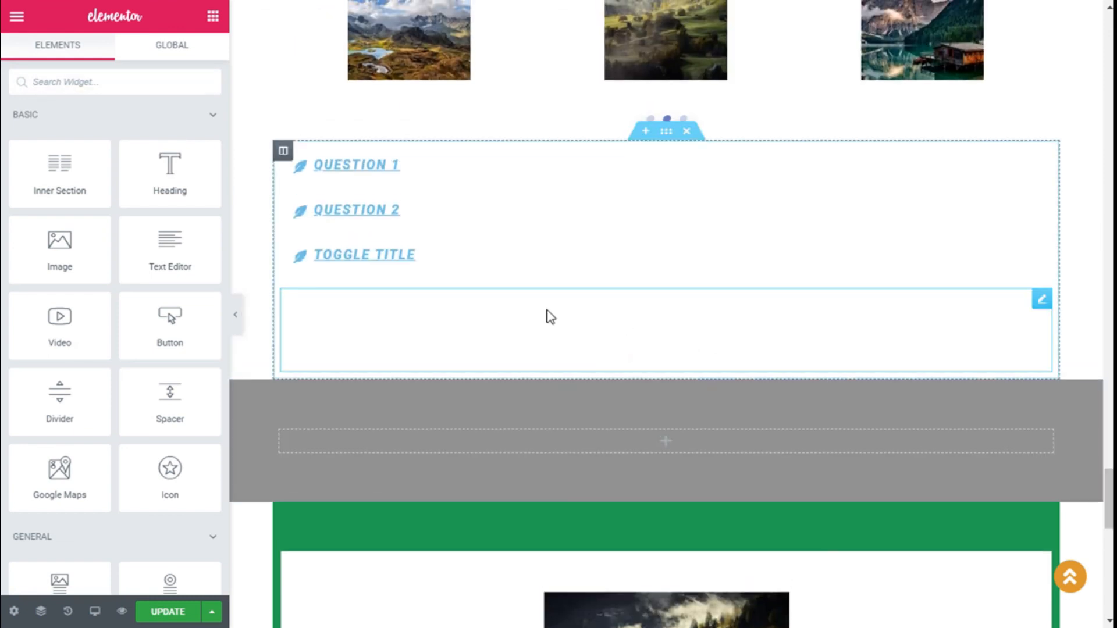
left_click(546, 311)
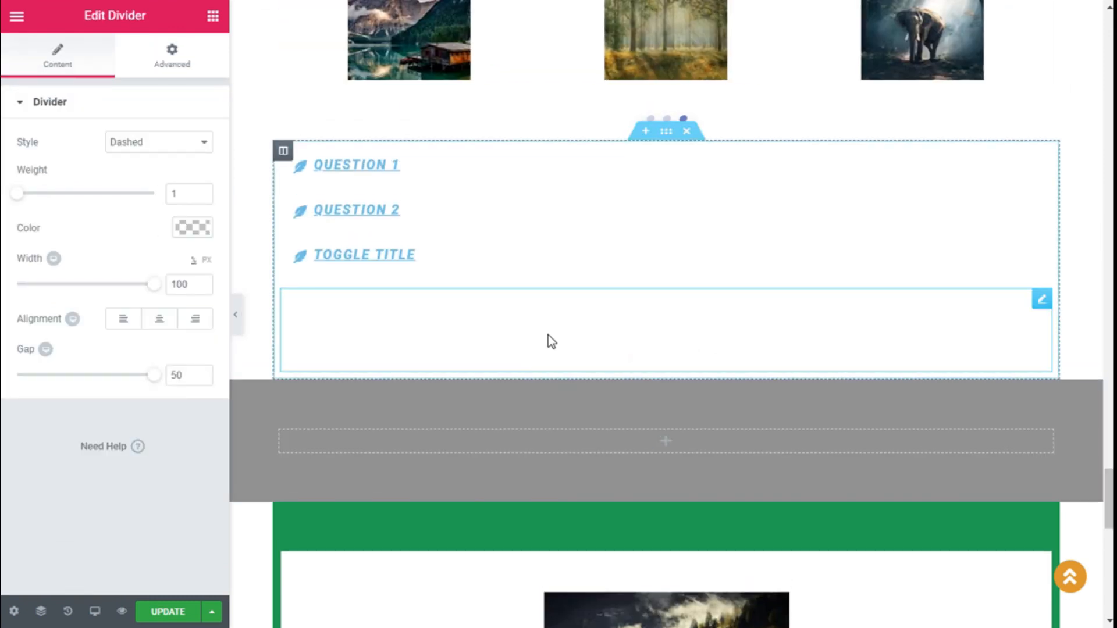
scroll(529, 425, "down", 4)
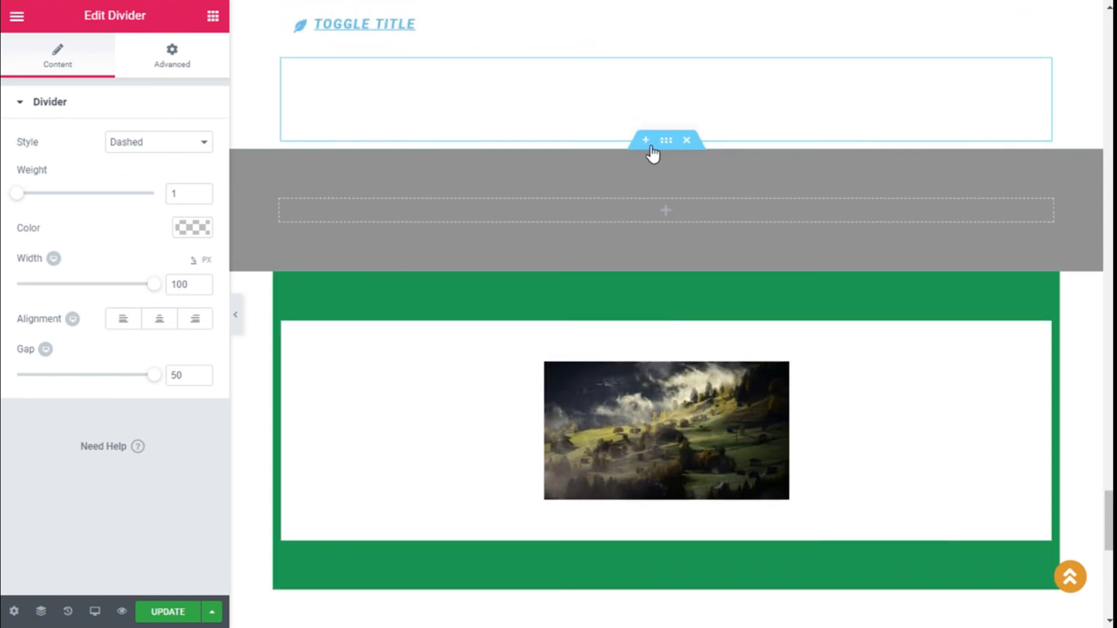
scroll(735, 280, "down", 7)
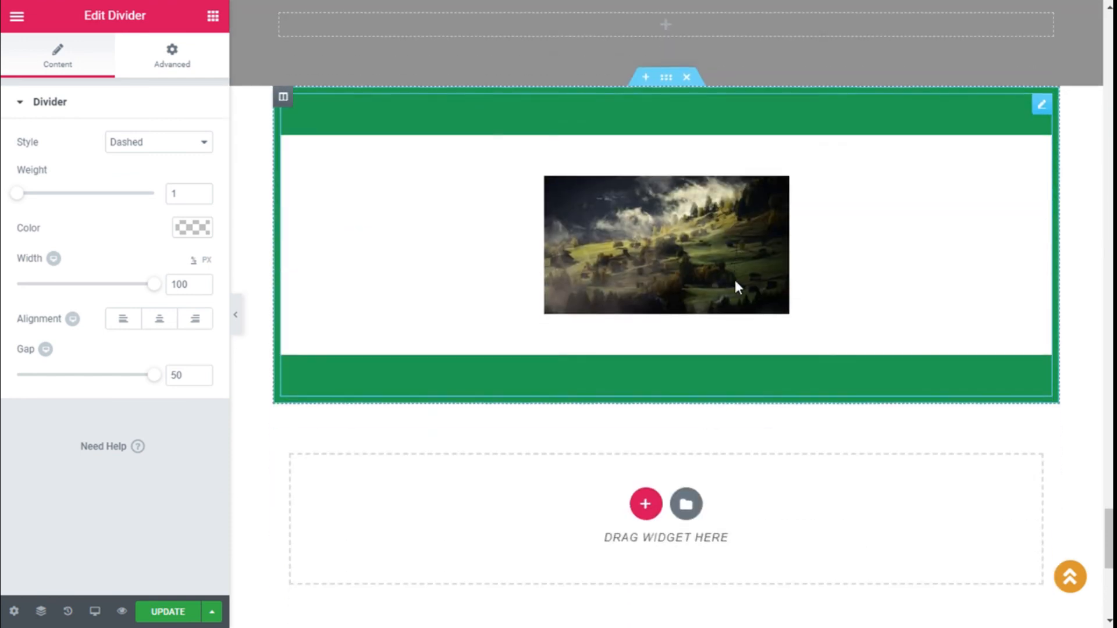
scroll(280, 416, "up", 11)
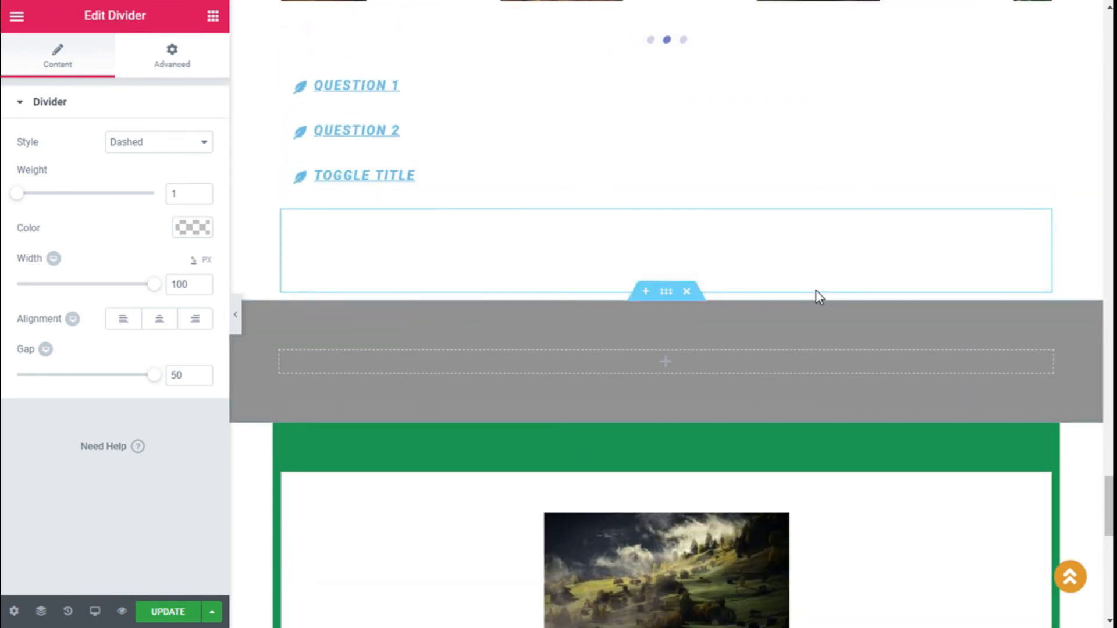
left_click(171, 616)
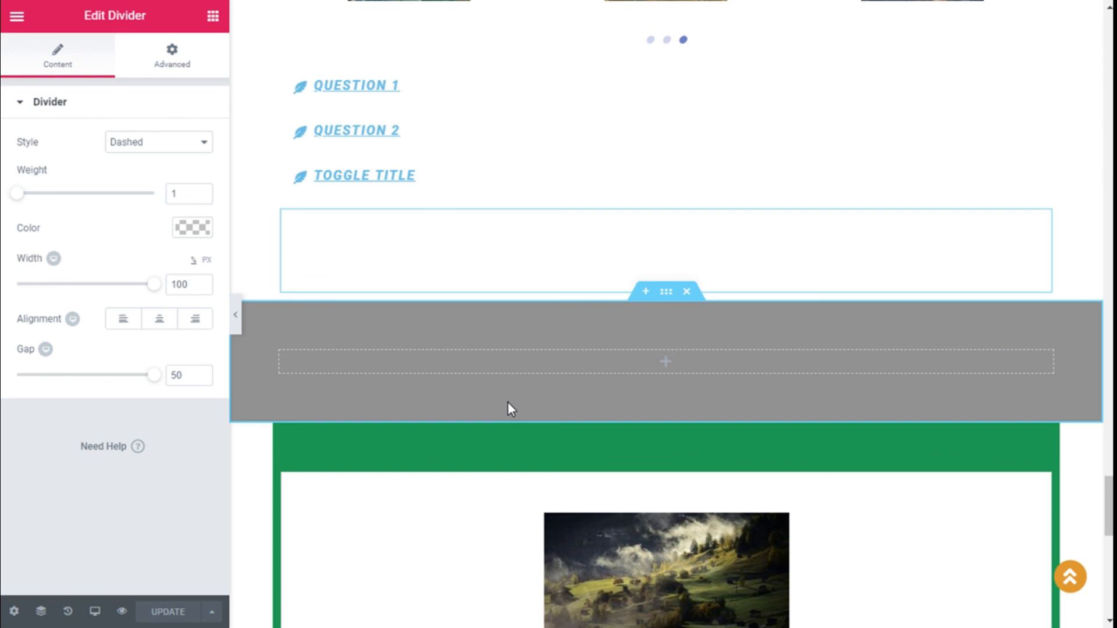
scroll(415, 384, "down", 3)
scroll(517, 351, "up", 3)
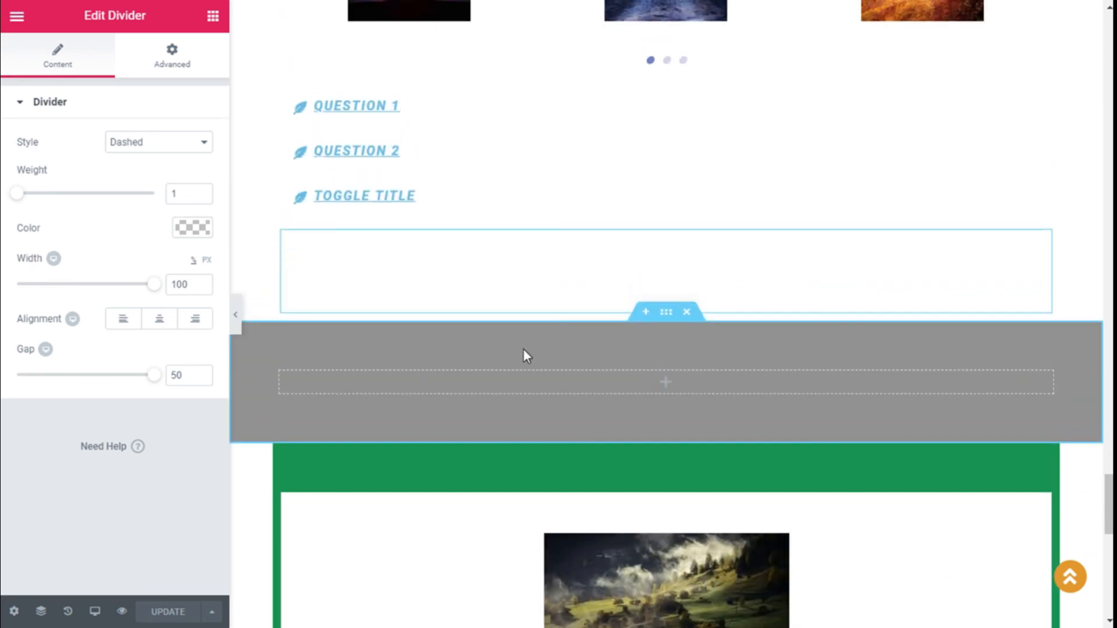